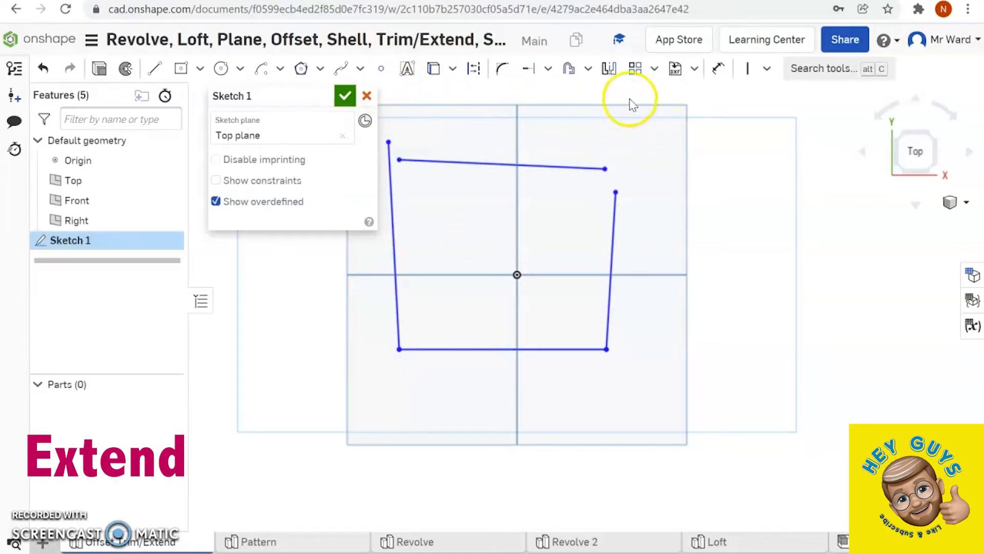
# - Extend the left end of the sketch's upper line until it meets the left side line
pyautogui.click(550, 69)
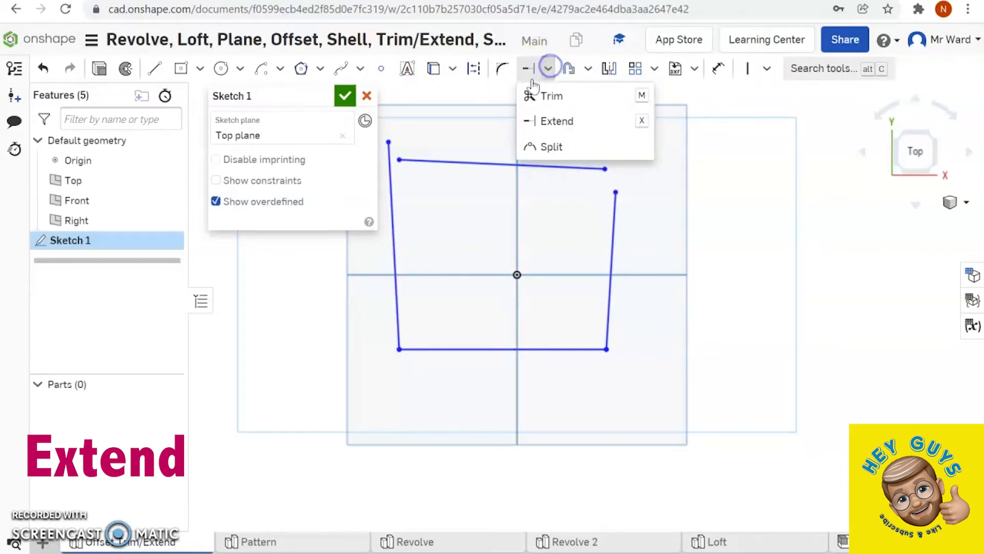
pyautogui.click(531, 94)
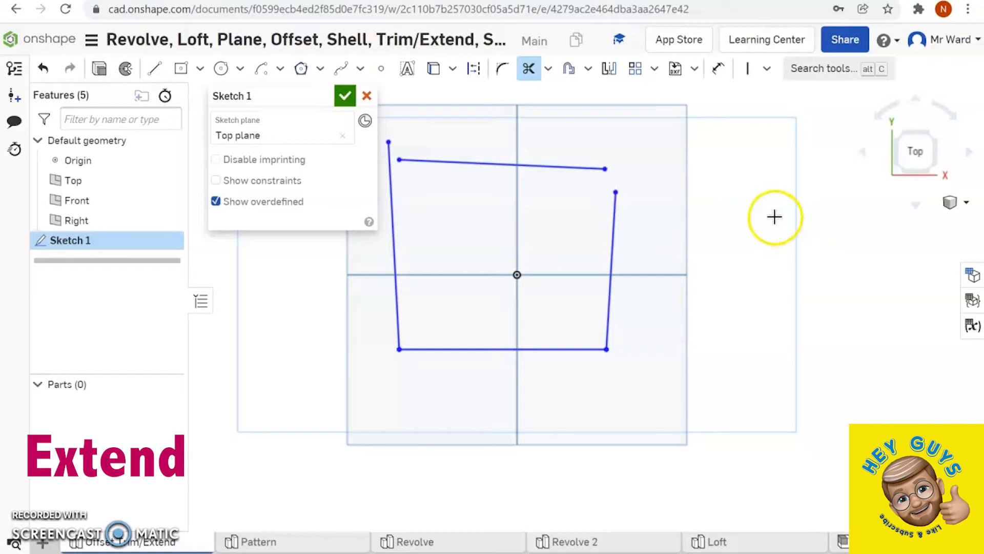
pyautogui.click(549, 72)
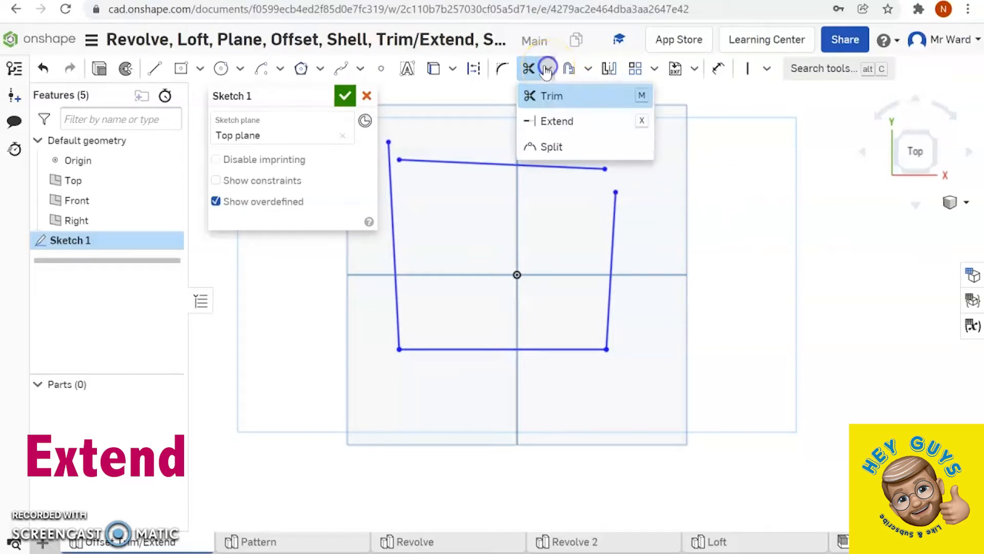
pyautogui.click(542, 120)
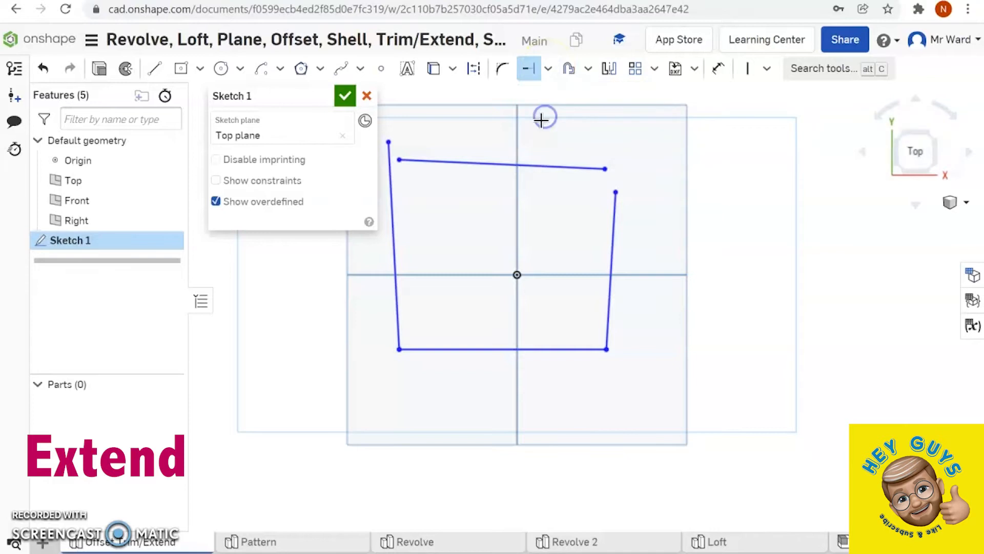
pyautogui.click(400, 160)
pyautogui.click(390, 159)
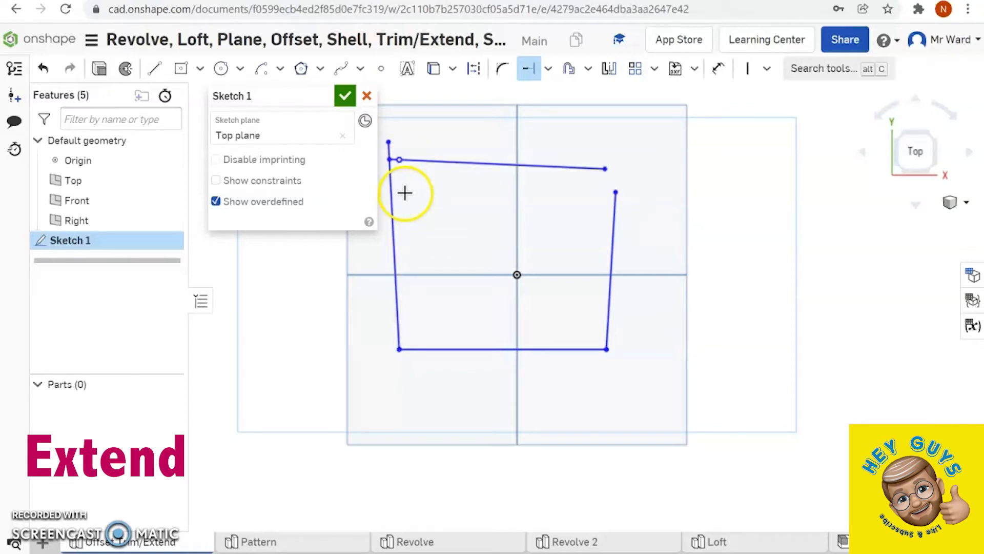
# - Extend the upper line slightly past the right side line, and extend the right side line up to meet it
pyautogui.click(604, 169)
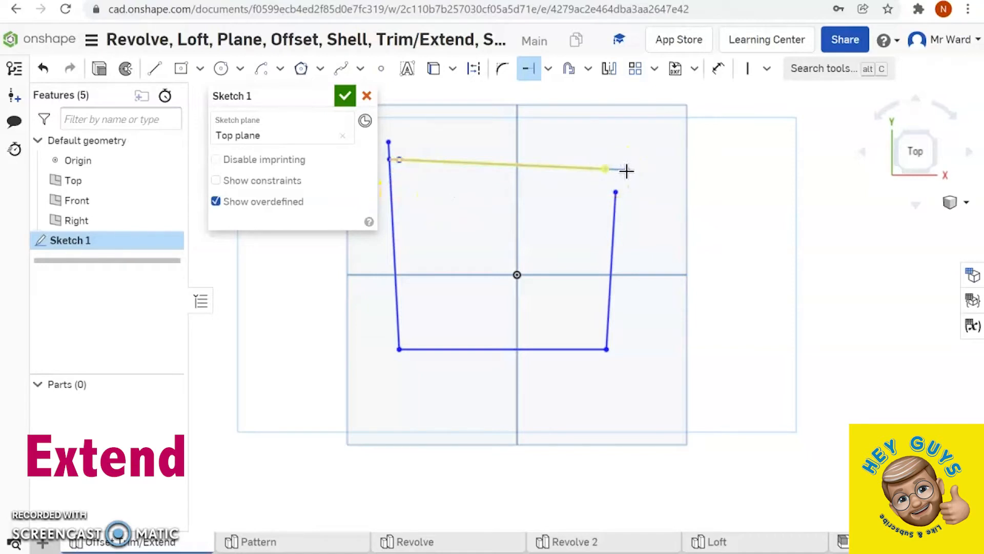
pyautogui.click(631, 171)
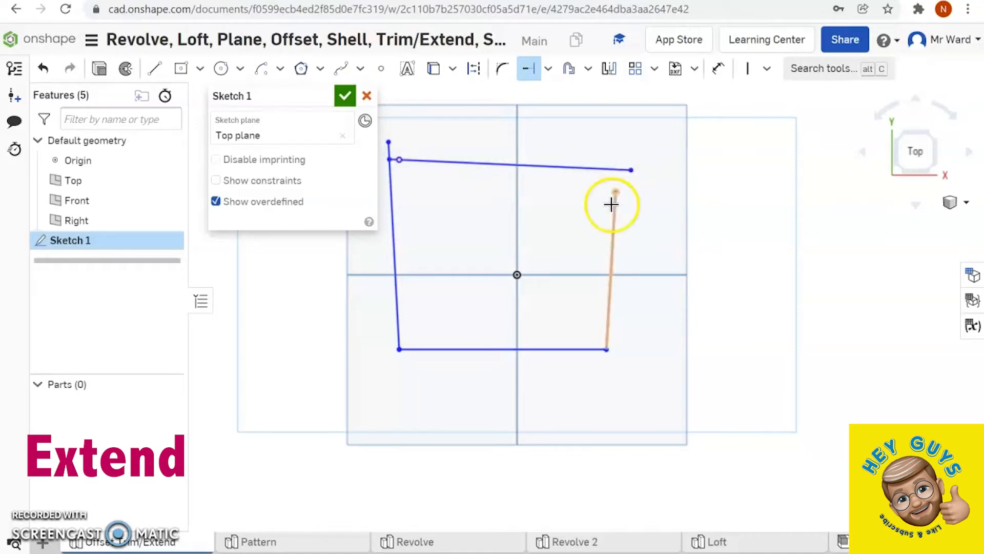
pyautogui.click(391, 161)
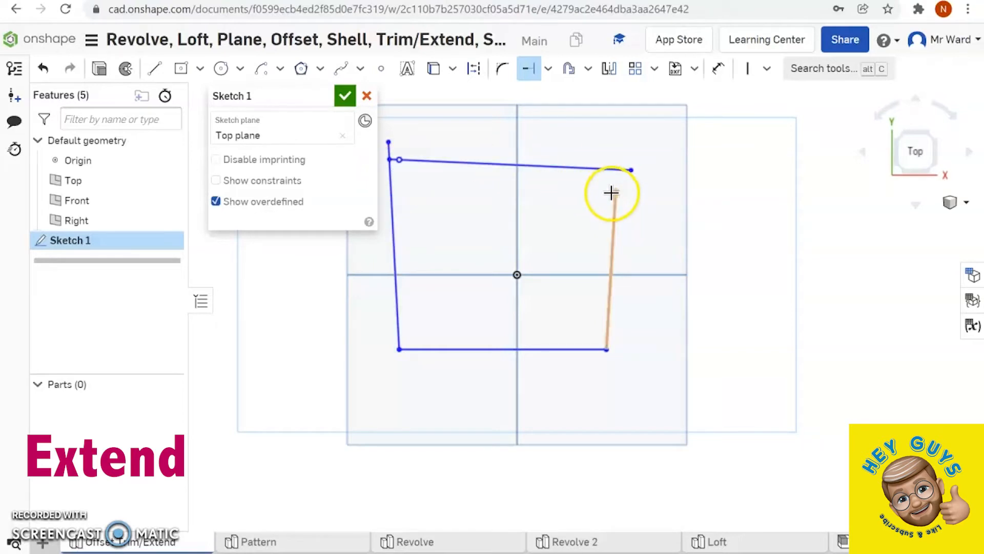
pyautogui.click(618, 174)
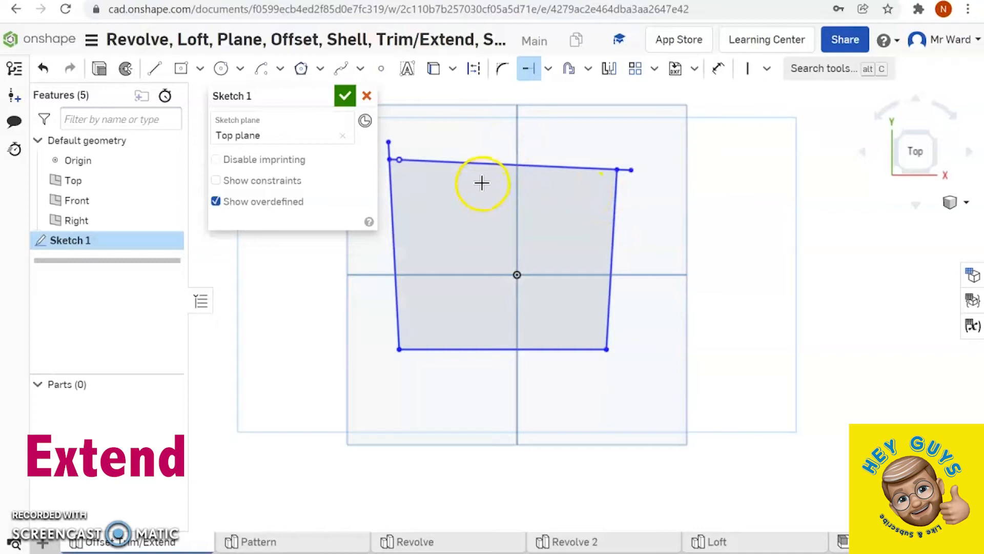
# - Trim the overhanging line ends at the upper right and upper left corners of the quadrilateral
pyautogui.click(547, 71)
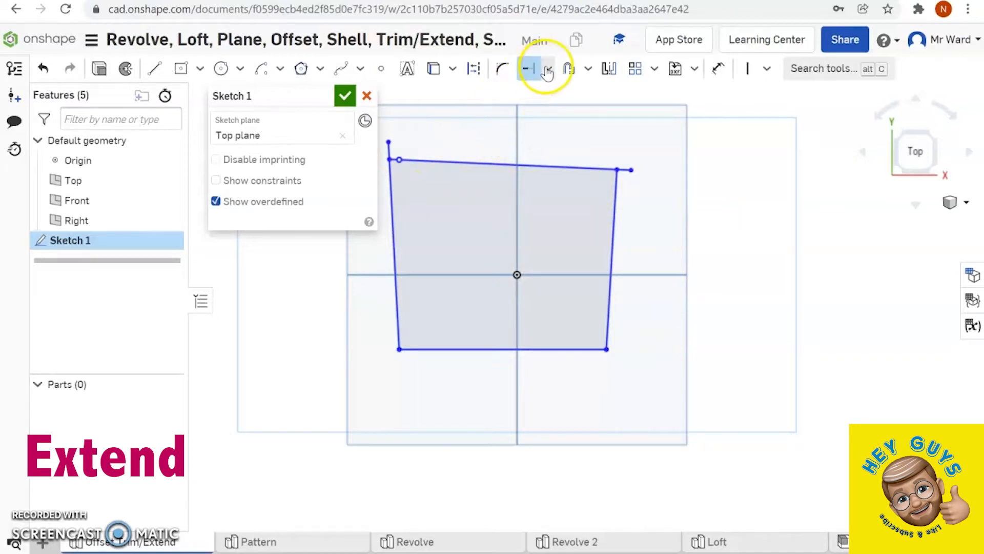
pyautogui.click(542, 92)
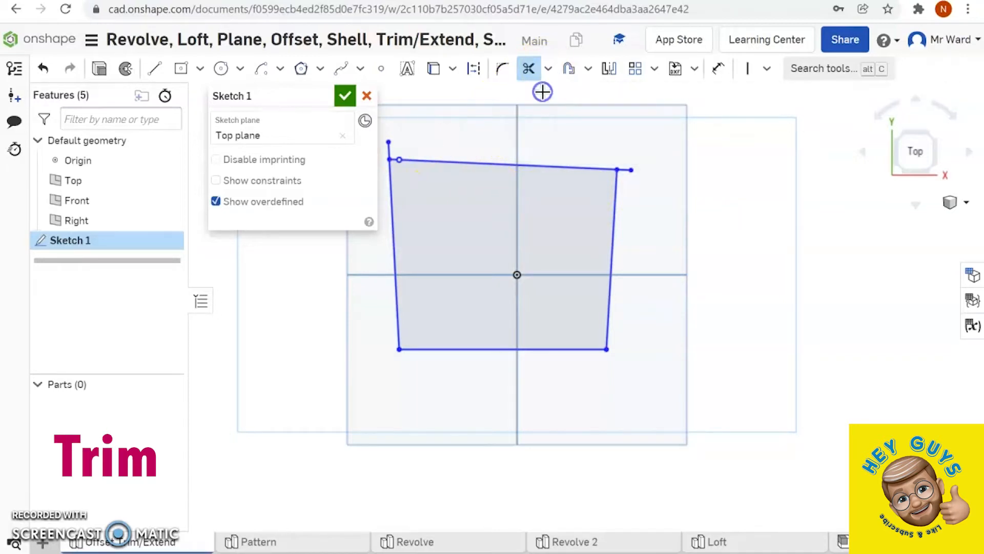
pyautogui.click(632, 169)
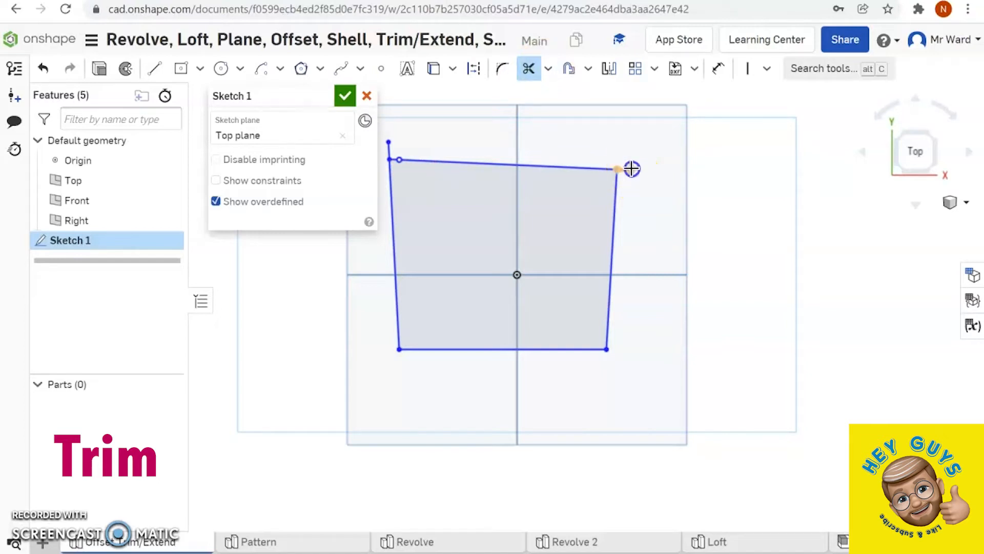
pyautogui.click(389, 146)
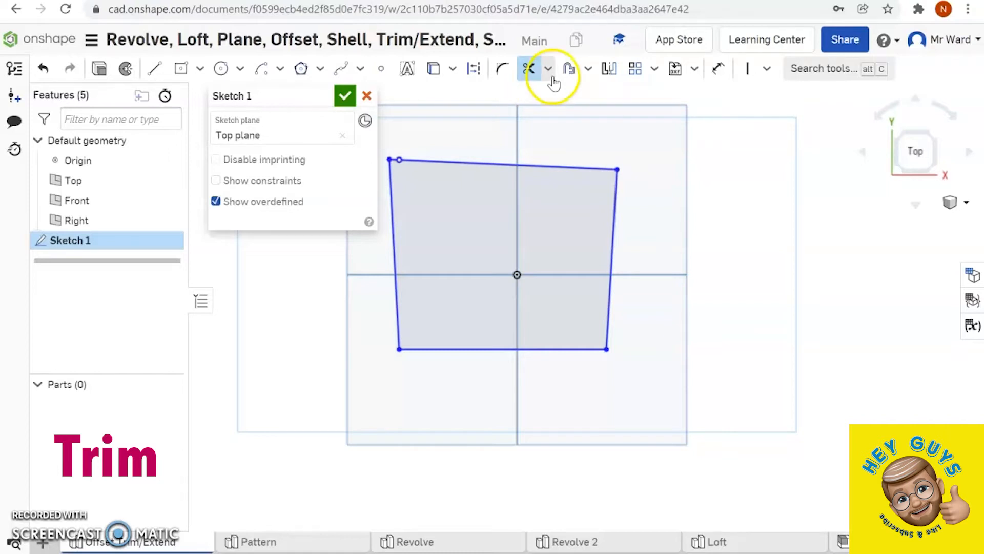
# - Offset all four sides of the quadrilateral outward by a distance of 10
pyautogui.click(569, 70)
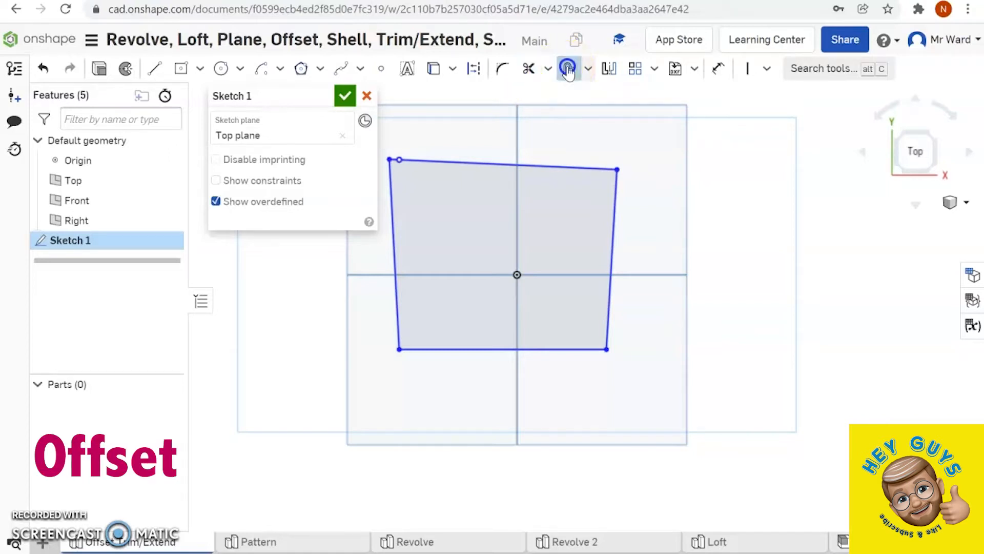
pyautogui.click(565, 165)
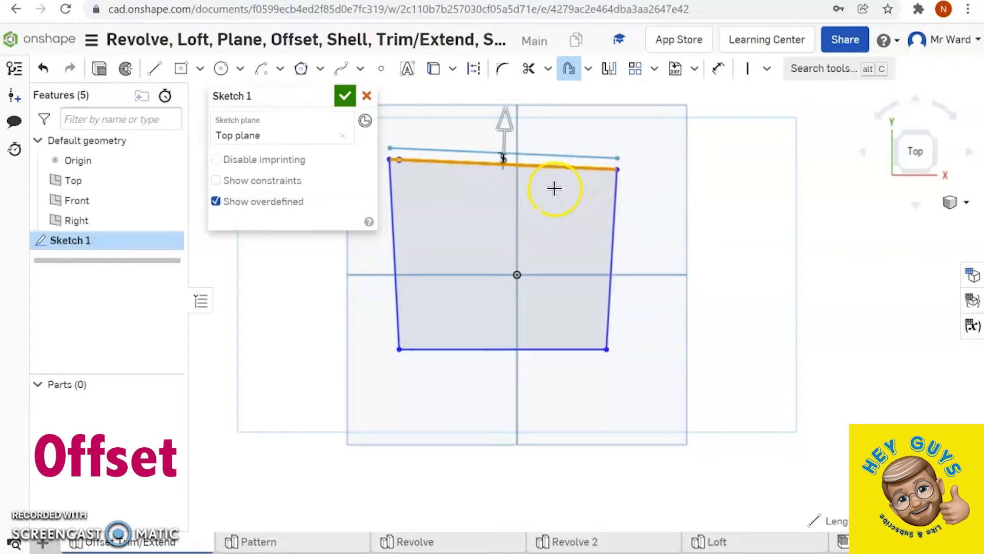
pyautogui.click(615, 228)
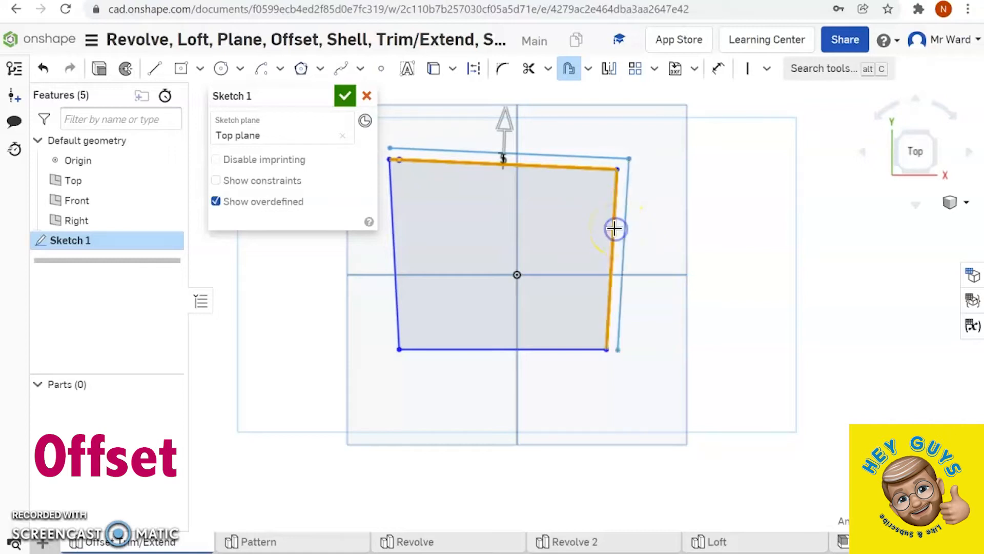
pyautogui.click(535, 352)
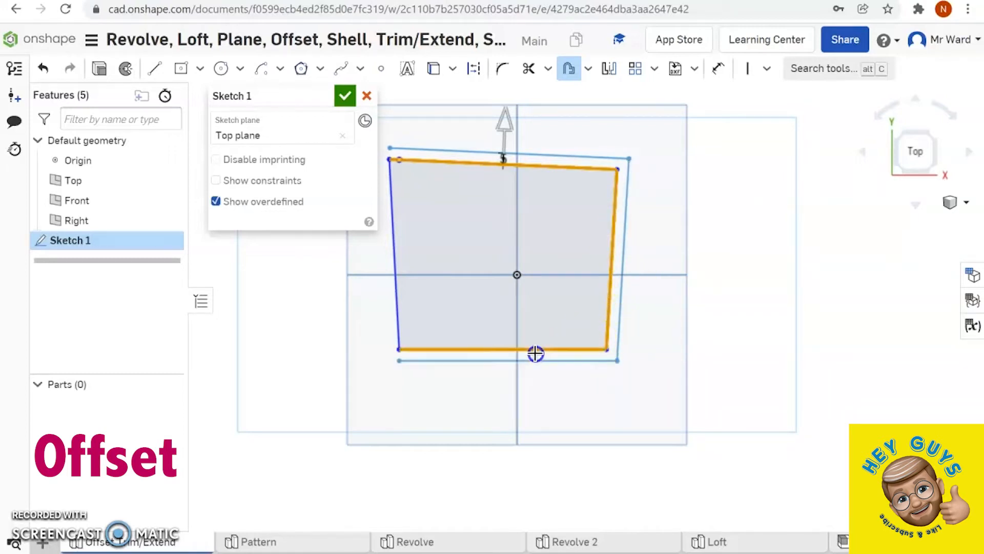
pyautogui.click(393, 295)
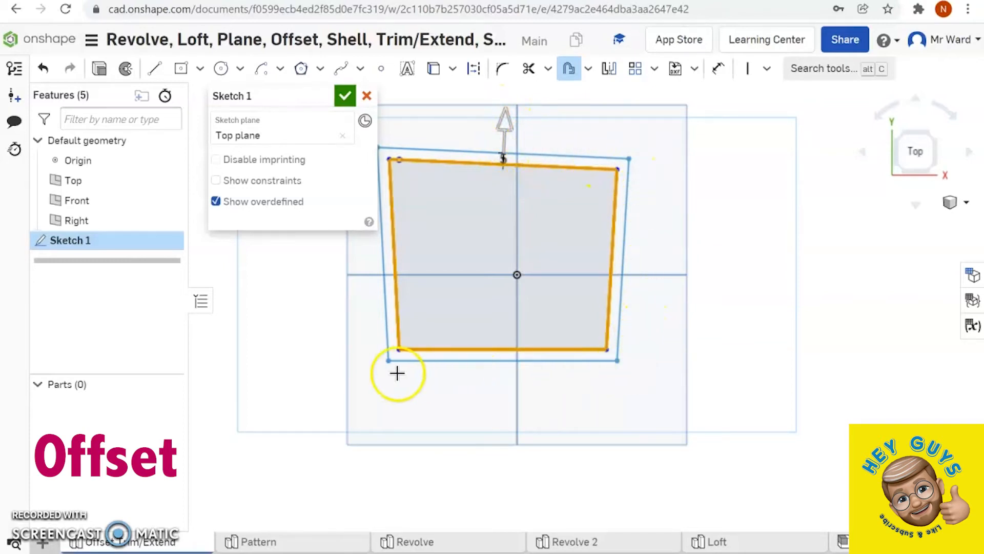
pyautogui.click(506, 122)
pyautogui.moveTo(505, 145); pyautogui.dragTo(506, 147)
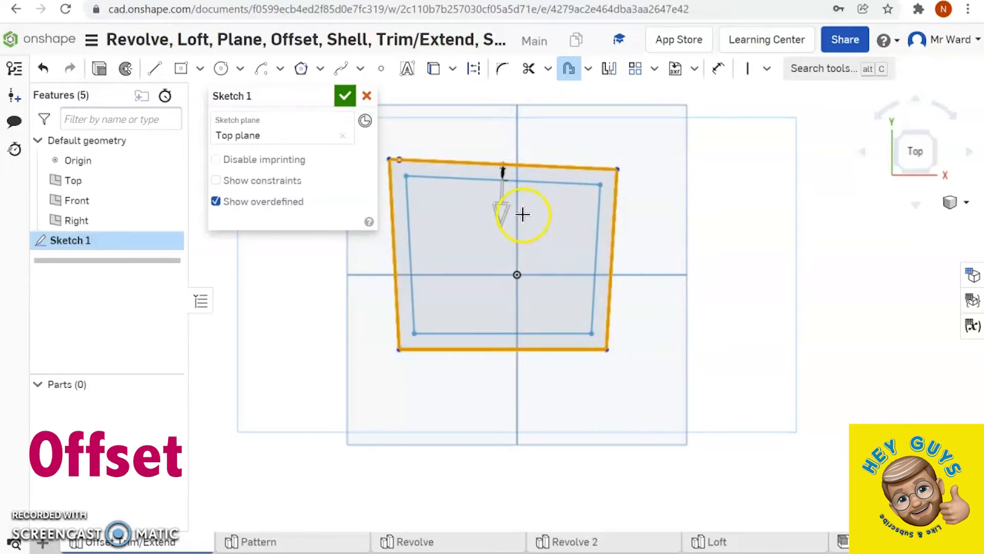
pyautogui.moveTo(500, 217); pyautogui.dragTo(503, 174)
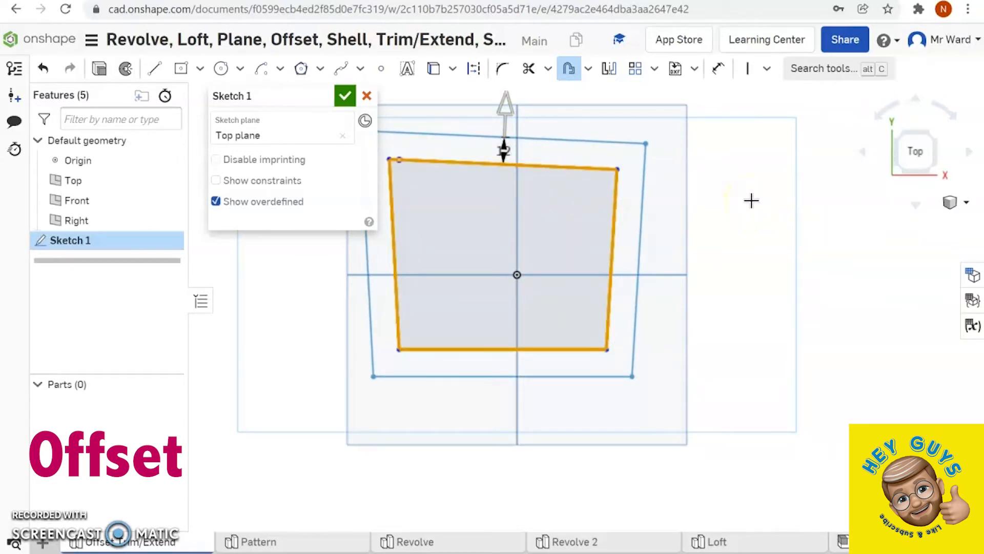
pyautogui.click(735, 196)
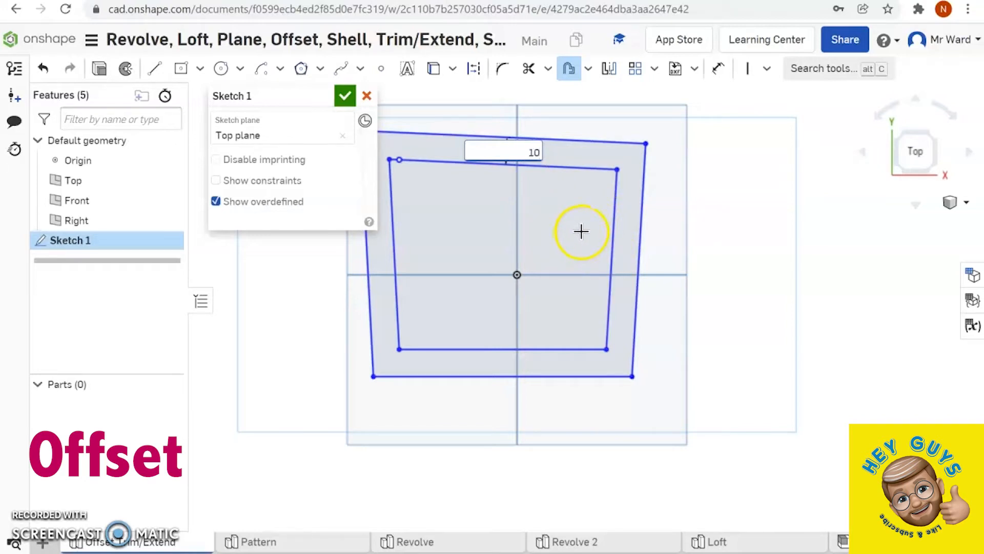
pyautogui.press('Return')
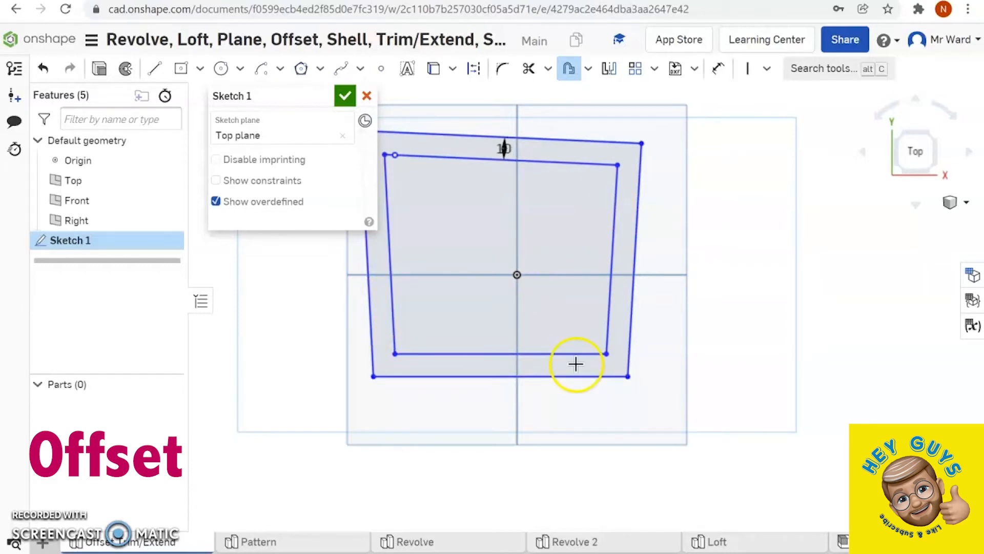
pyautogui.click(651, 235)
# - In the Pattern part studio, create a circular pattern of the small upper circle around the origin, spanning 180°
pyautogui.click(264, 543)
pyautogui.moveTo(264, 544)
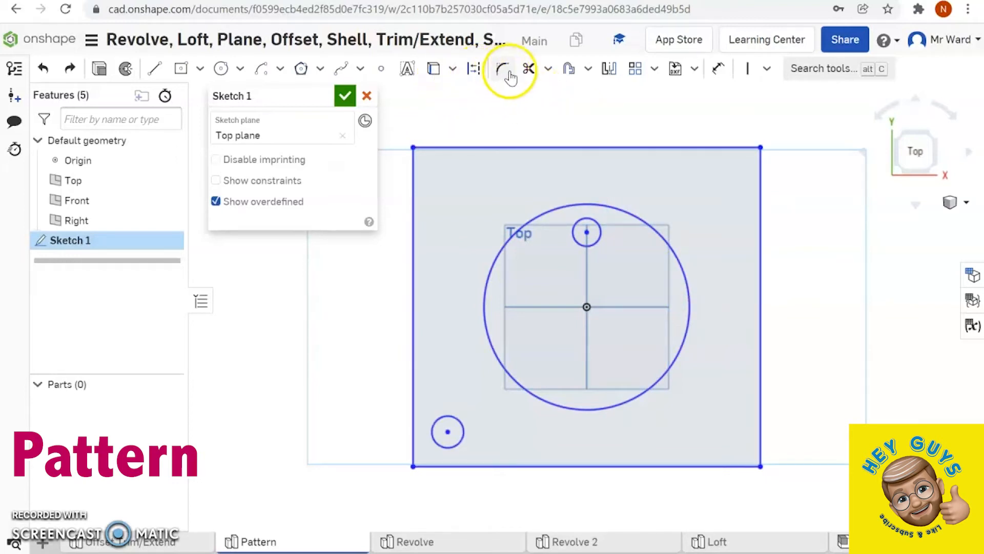
pyautogui.click(656, 69)
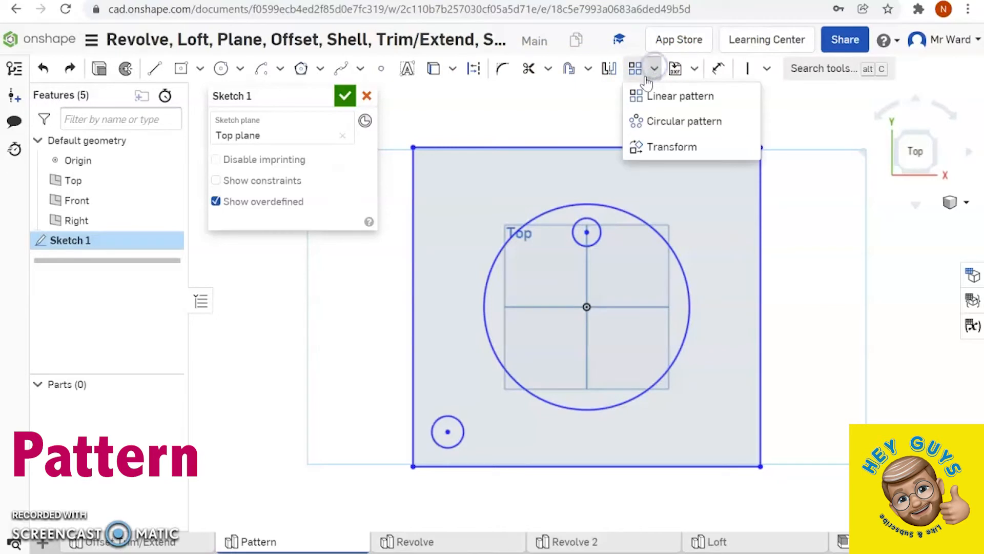
pyautogui.click(656, 119)
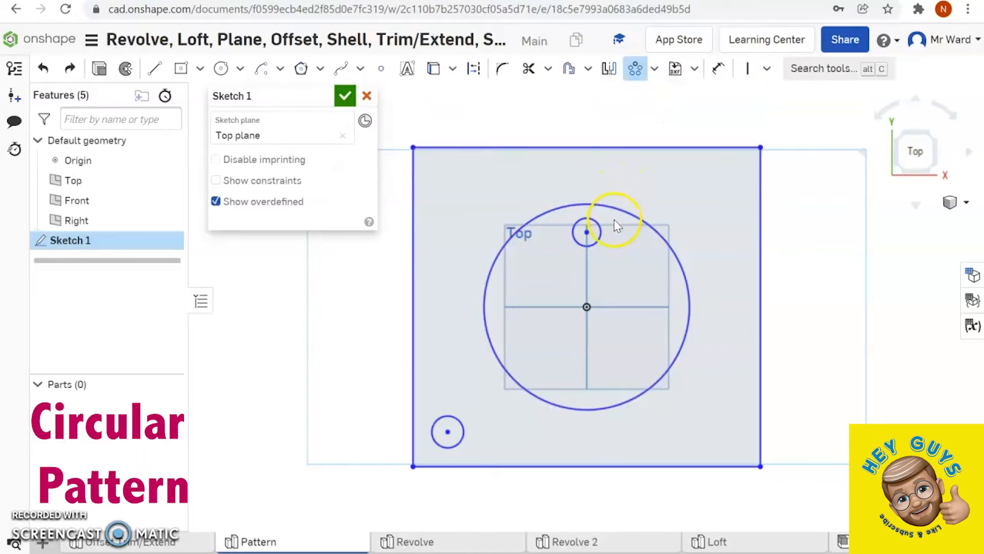
pyautogui.click(587, 232)
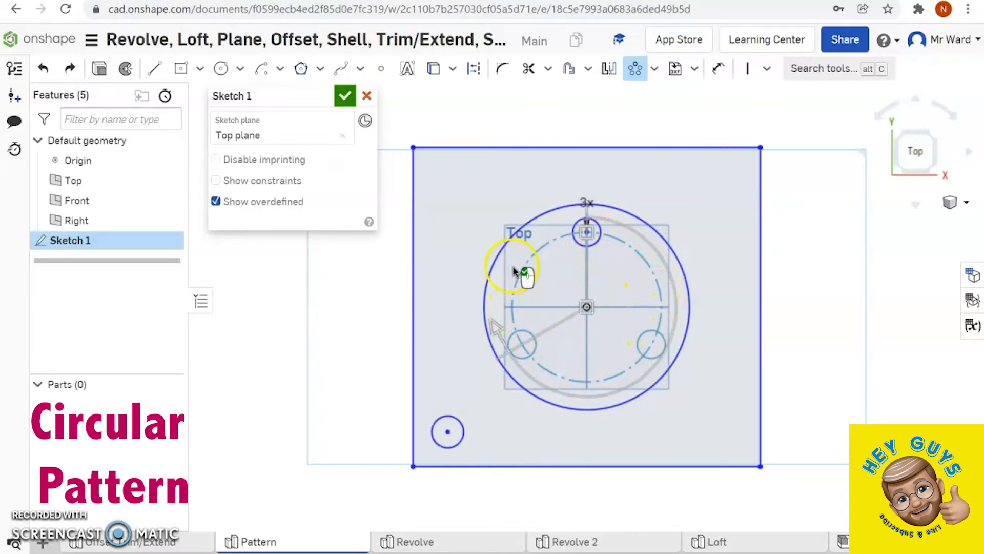
pyautogui.click(589, 217)
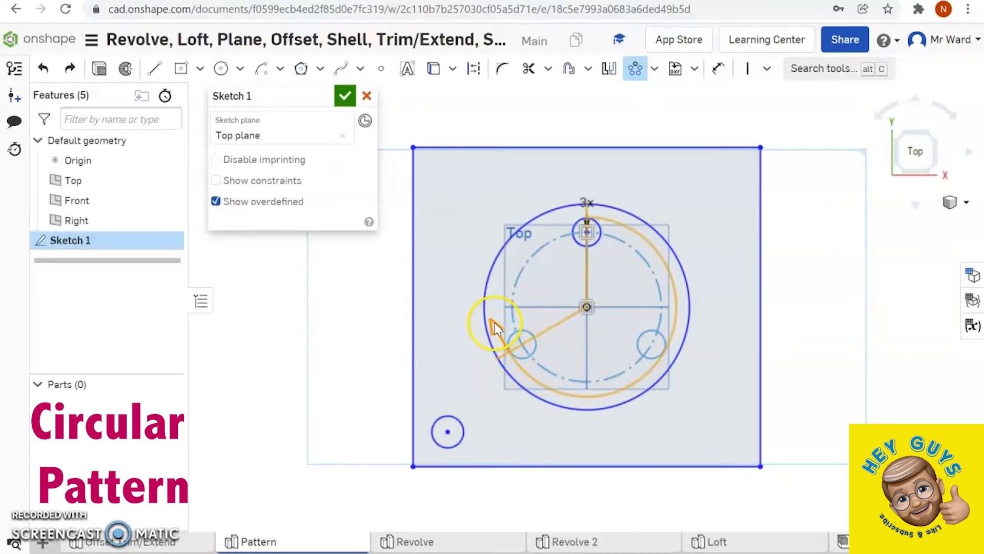
pyautogui.moveTo(495, 322); pyautogui.dragTo(587, 383)
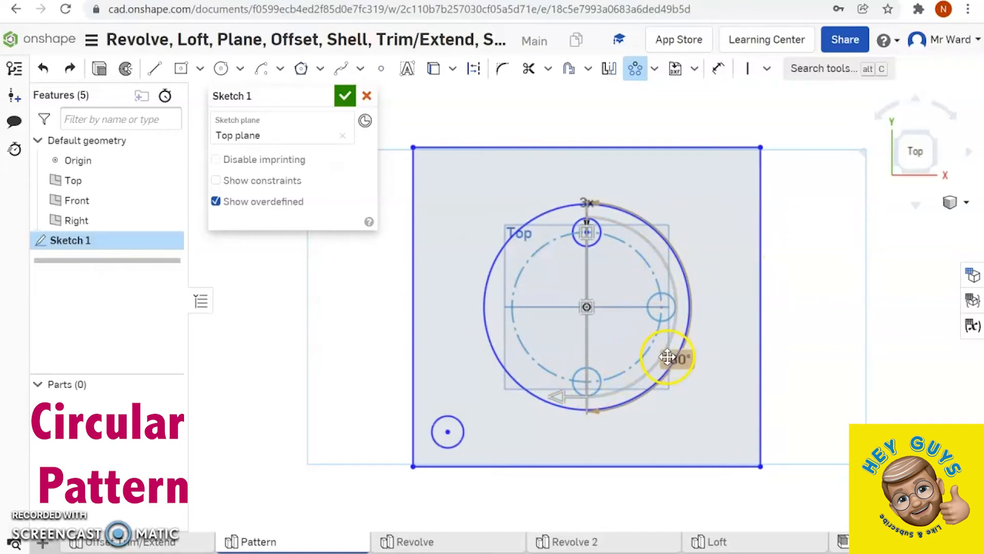
pyautogui.click(784, 313)
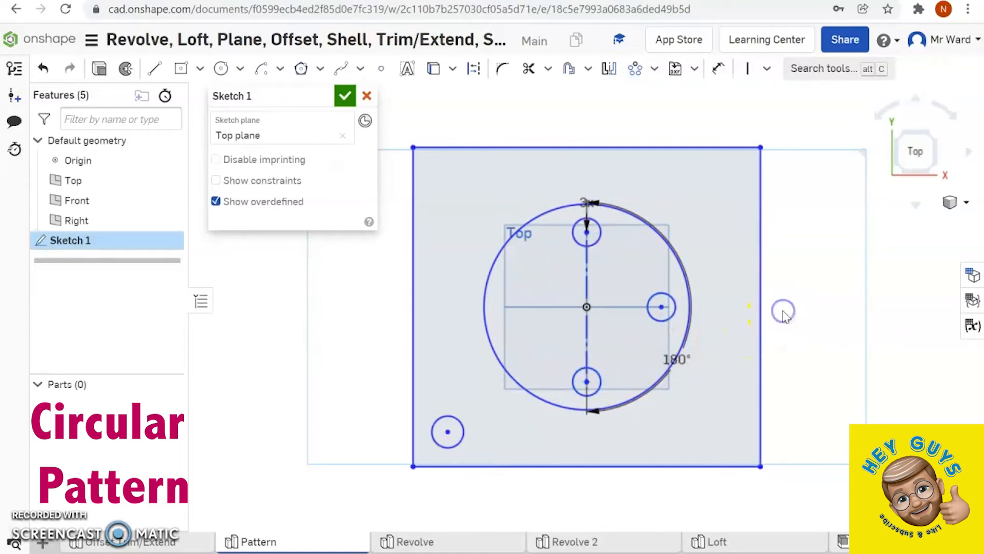
# - Set the circular pattern's instance count to 5
pyautogui.click(594, 205)
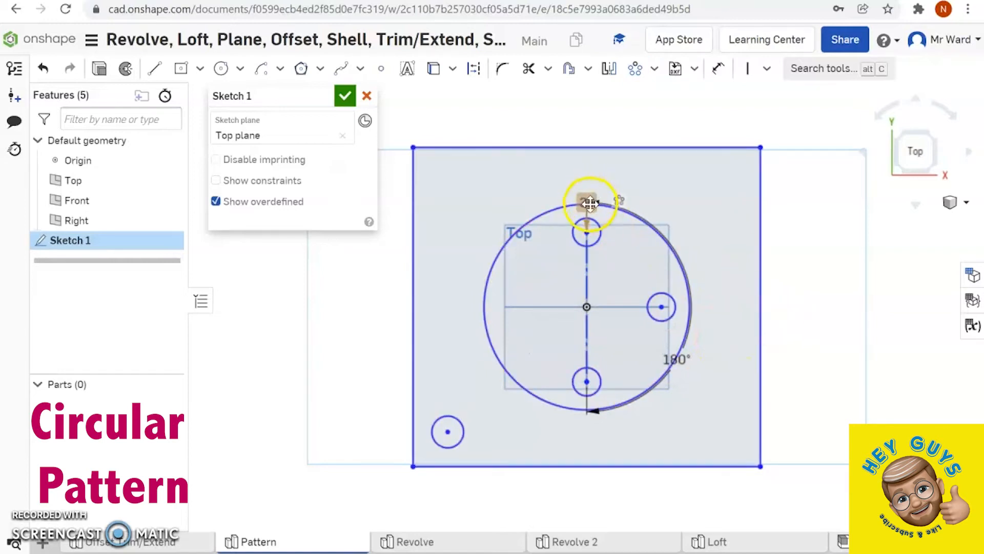
pyautogui.doubleClick(589, 204)
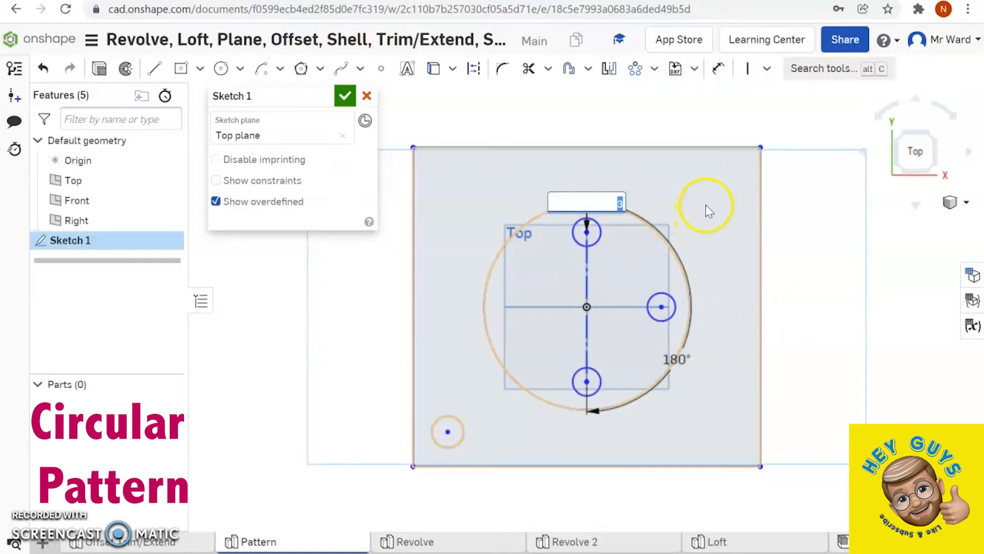
pyautogui.write('5')
pyautogui.press('Return')
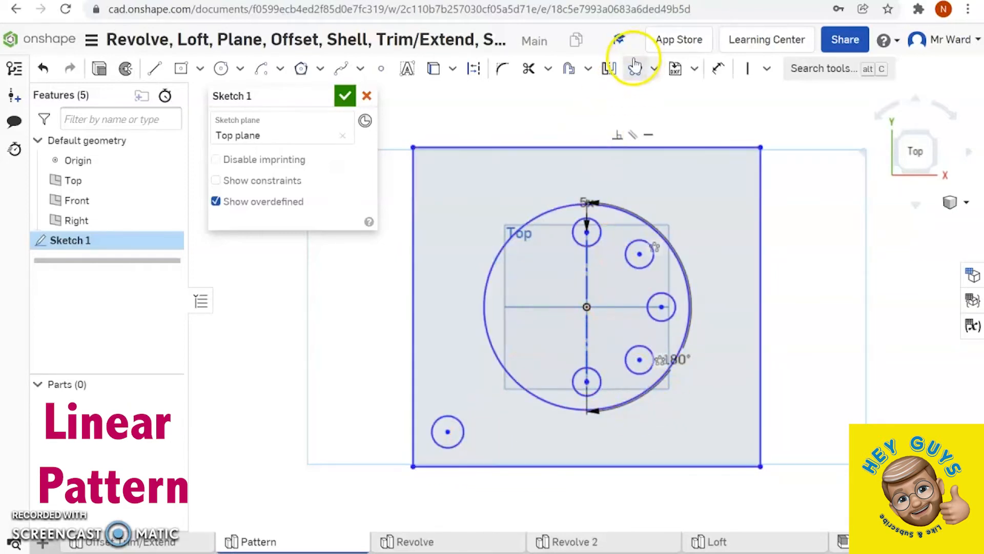
# - Create a linear pattern of the small circle near the rectangle's lower-left corner, with 4 instances horizontally and 2 vertically
pyautogui.click(655, 68)
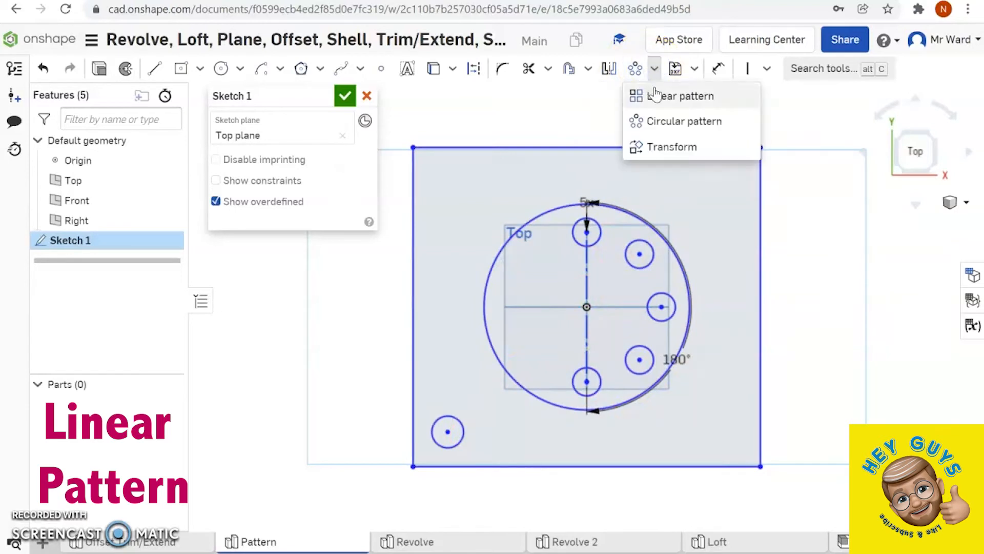
pyautogui.click(656, 89)
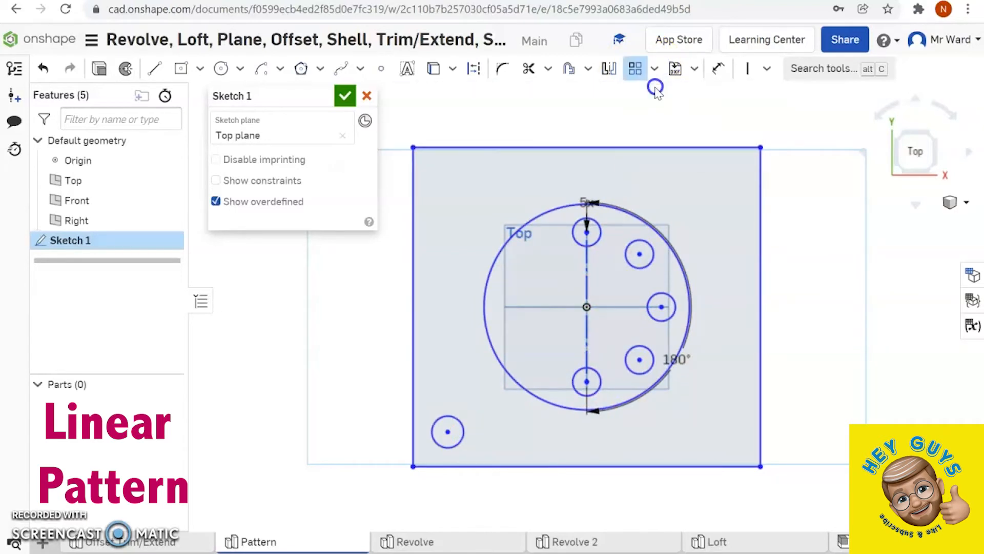
pyautogui.click(460, 439)
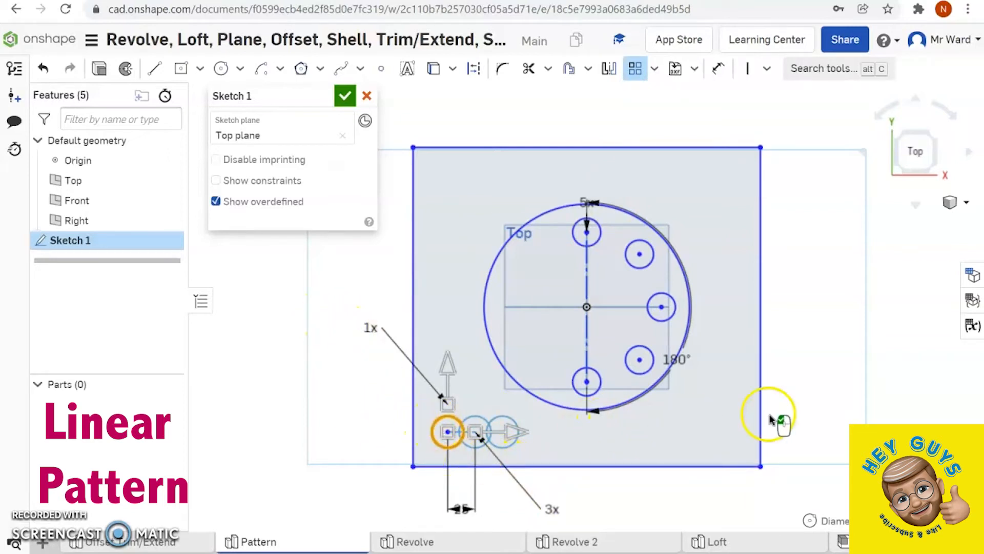
pyautogui.click(551, 510)
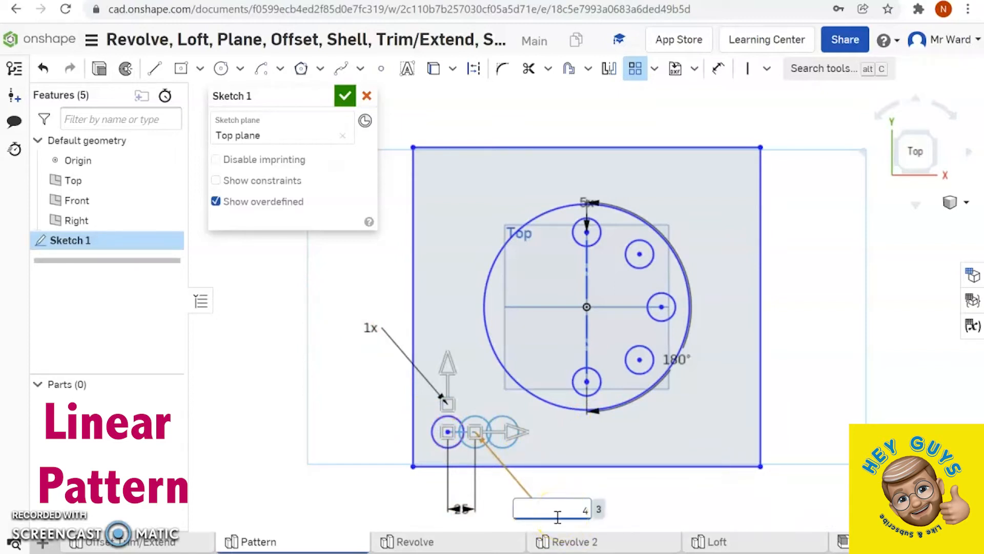
pyautogui.press('Return')
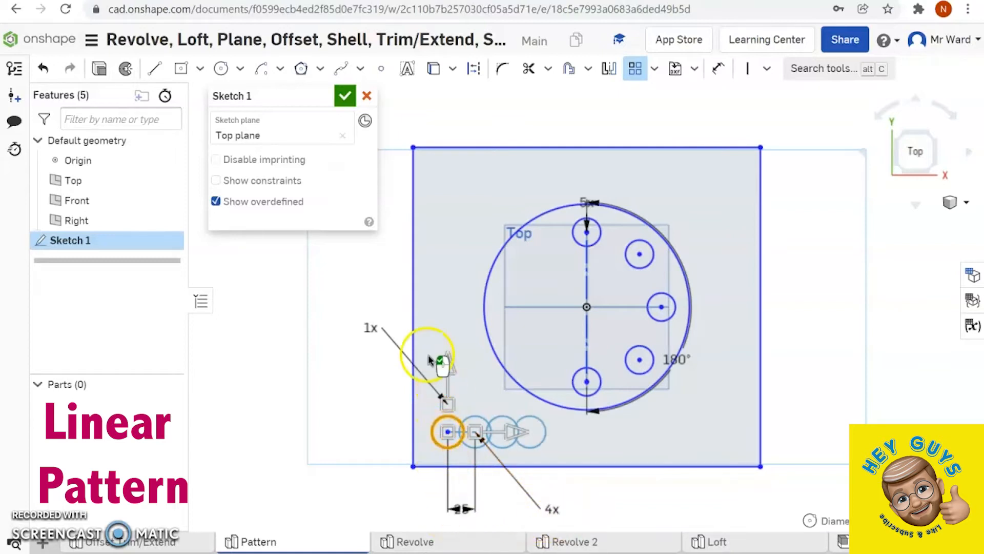
pyautogui.click(367, 329)
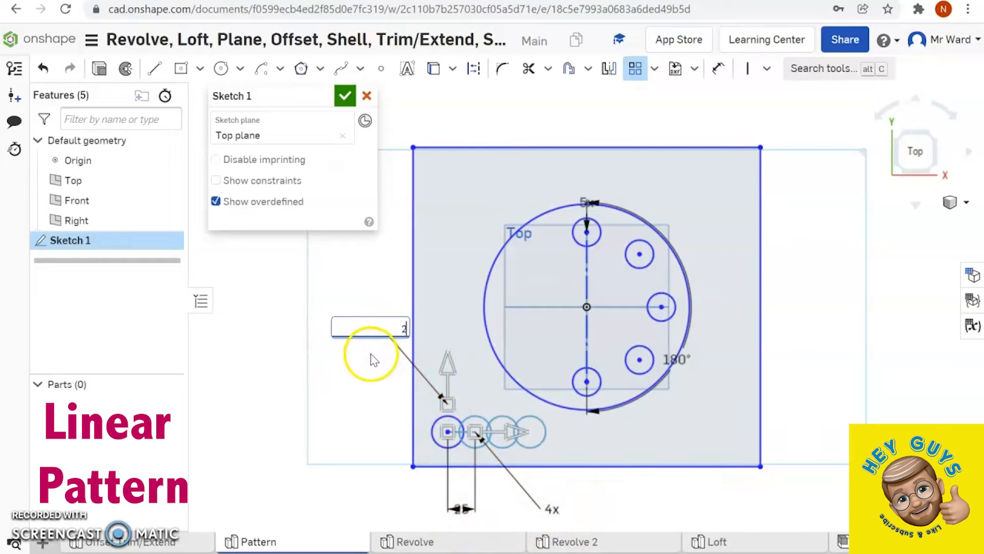
pyautogui.press('Return')
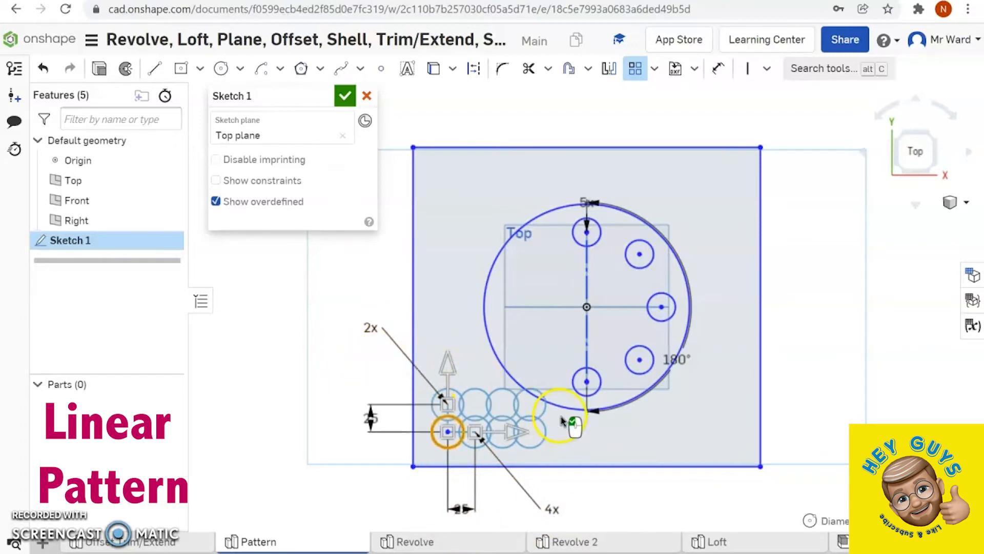
# - Stretch the linear pattern's spacing to about 86 horizontally and 235 vertically, and finish the pattern
pyautogui.moveTo(513, 432); pyautogui.dragTo(581, 433)
pyautogui.click(496, 505)
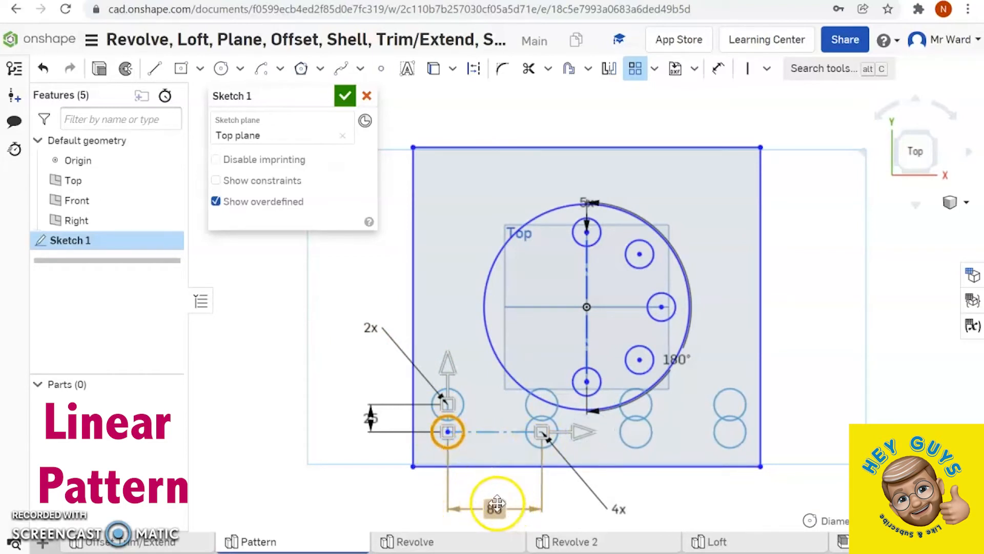
pyautogui.moveTo(442, 362); pyautogui.dragTo(455, 132)
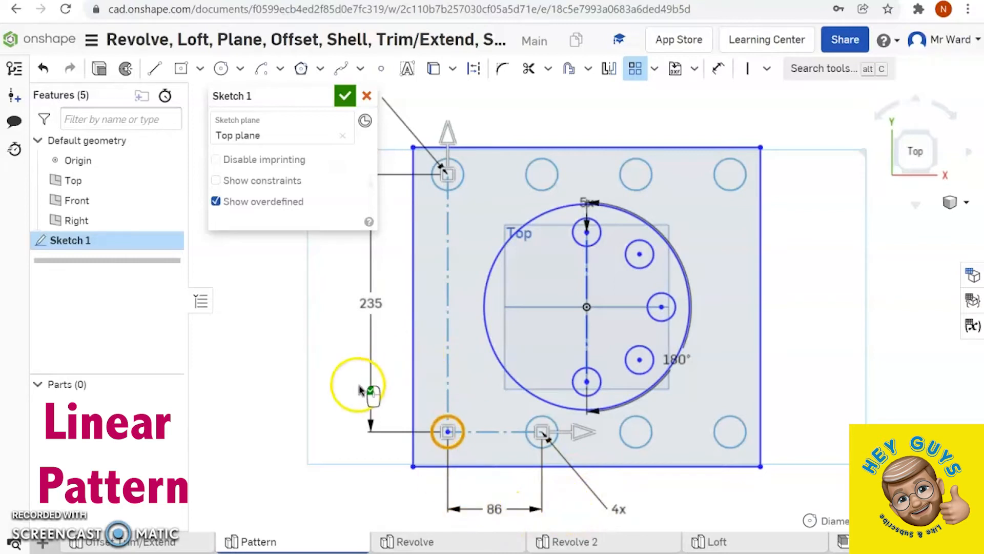
pyautogui.click(320, 353)
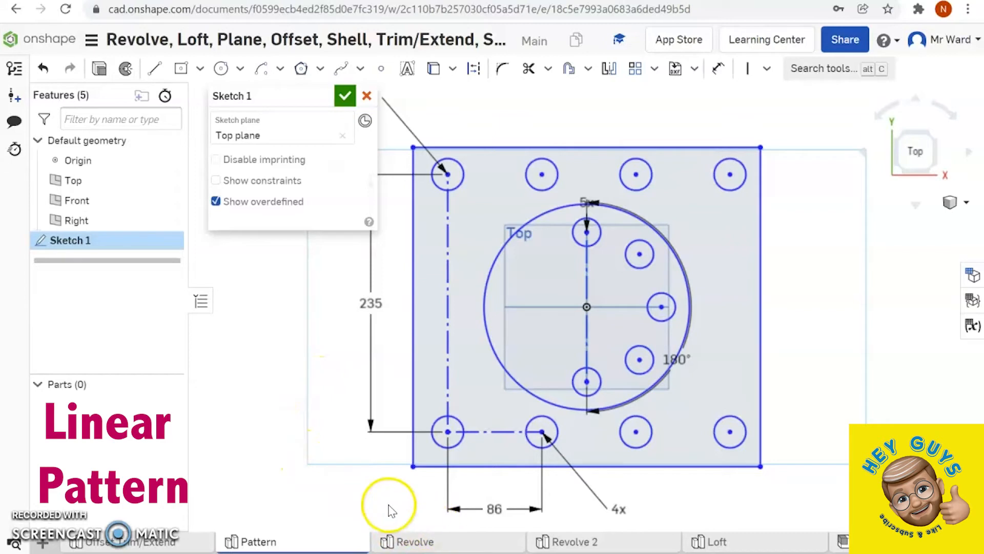
# - In the Revolve part studio, edit Sketch 1 and close the profile with a vertical line joining its upper and lower open ends
pyautogui.click(423, 543)
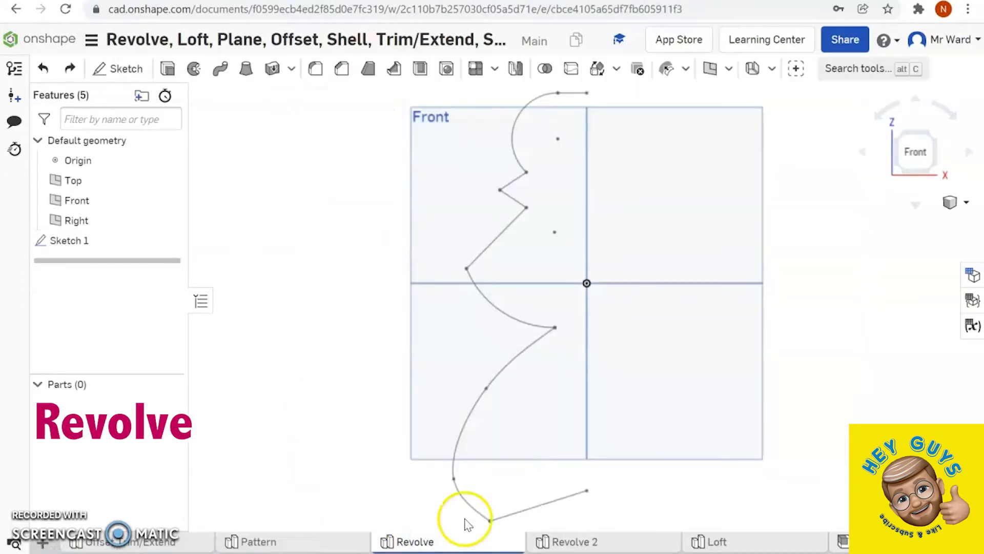
pyautogui.moveTo(626, 544)
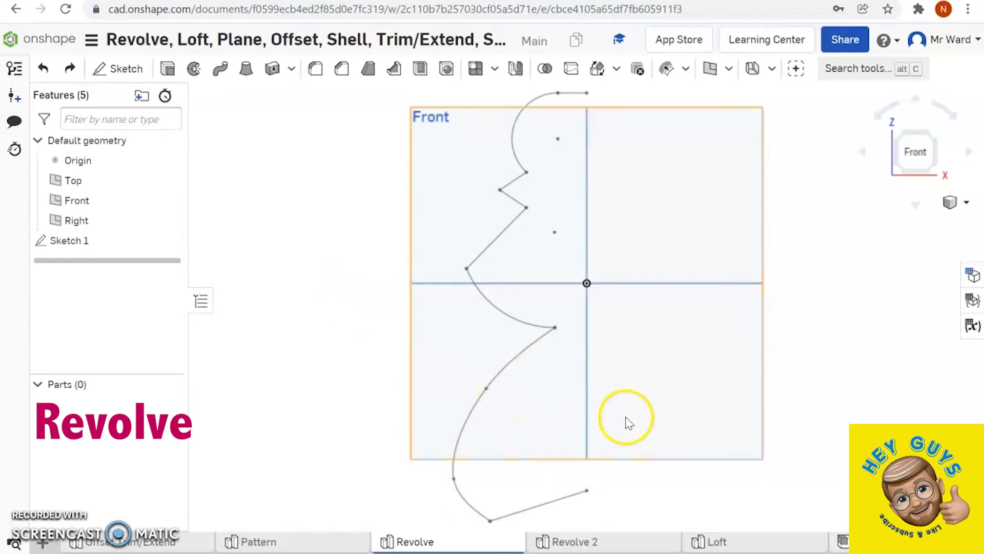
pyautogui.rightClick(111, 241)
pyautogui.click(160, 276)
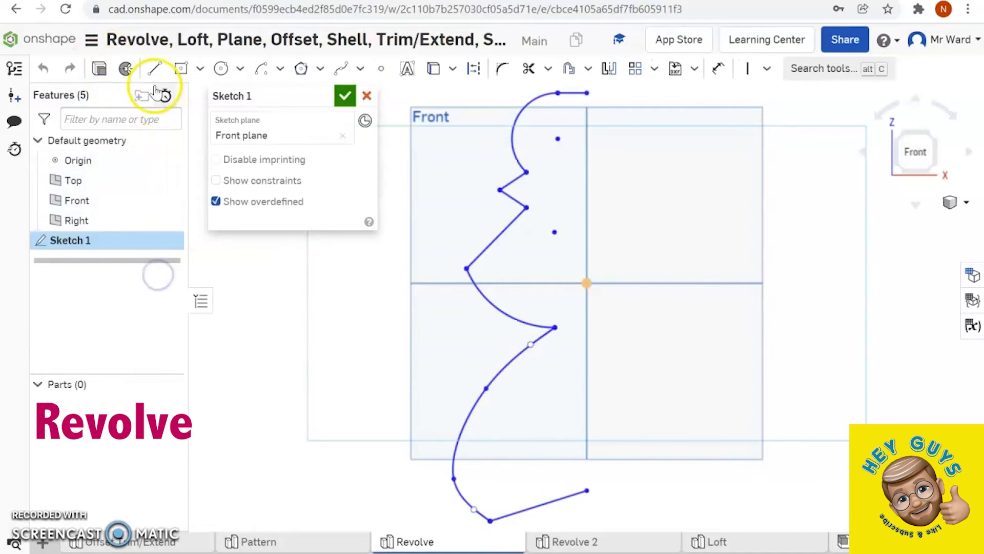
pyautogui.click(154, 68)
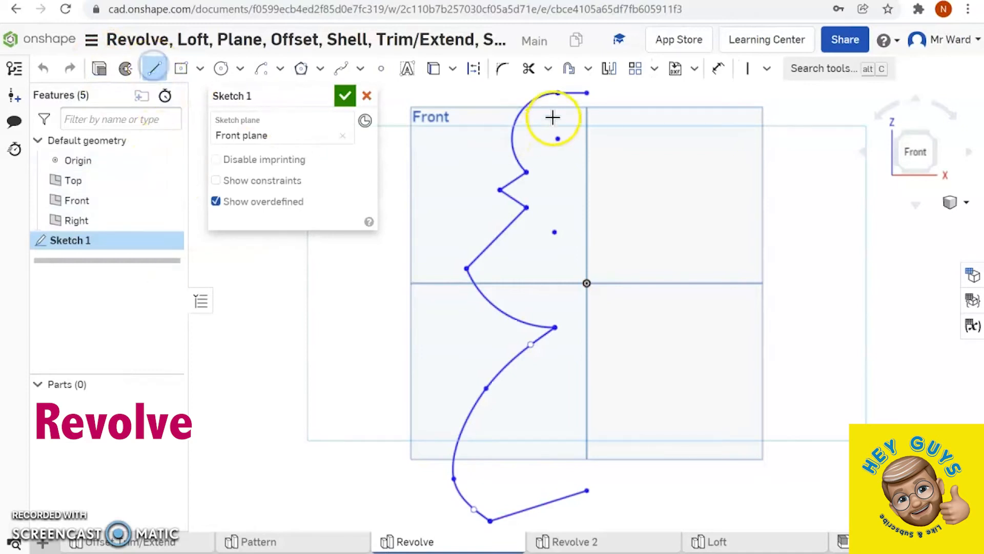
pyautogui.click(587, 94)
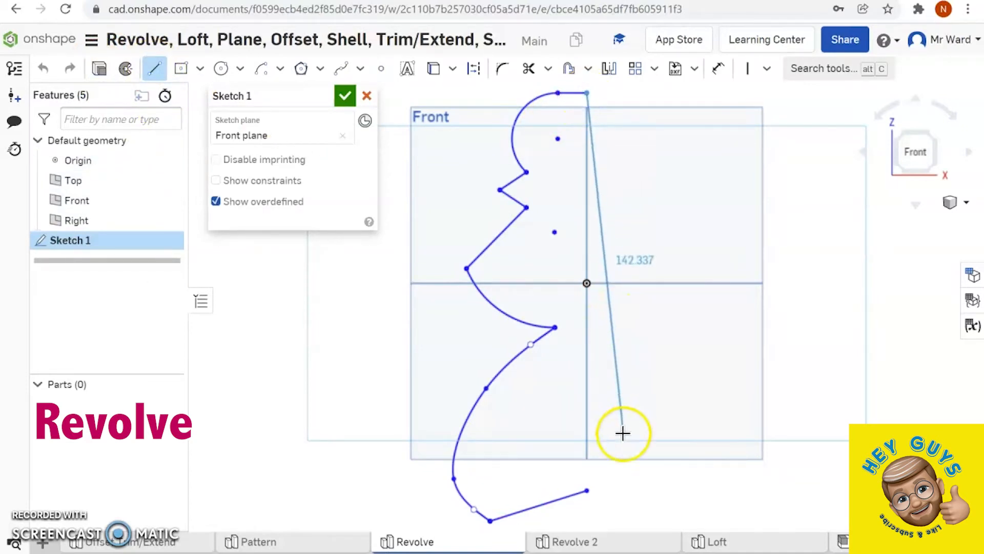
pyautogui.click(587, 491)
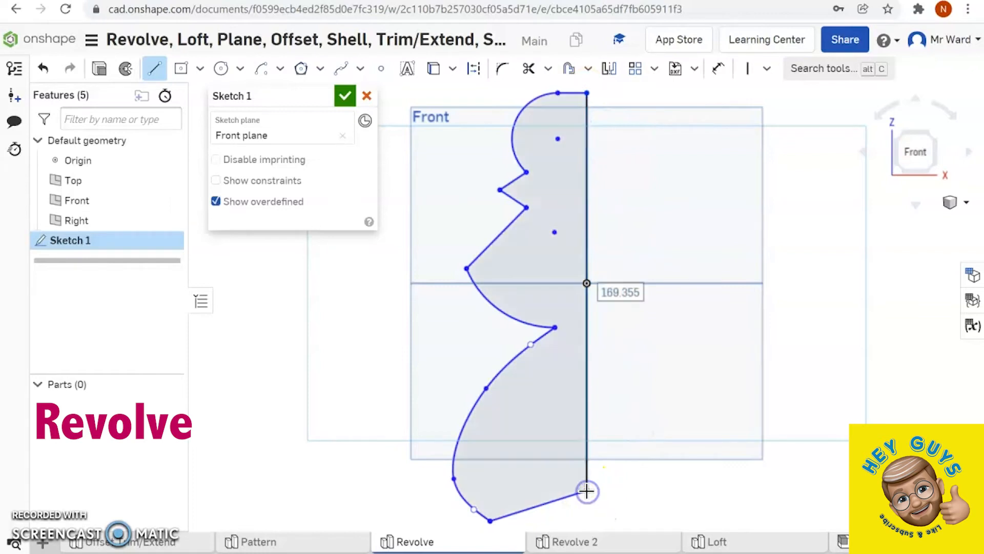
# - Revolve the closed profile as a new full solid around its vertical straight edge
pyautogui.click(126, 68)
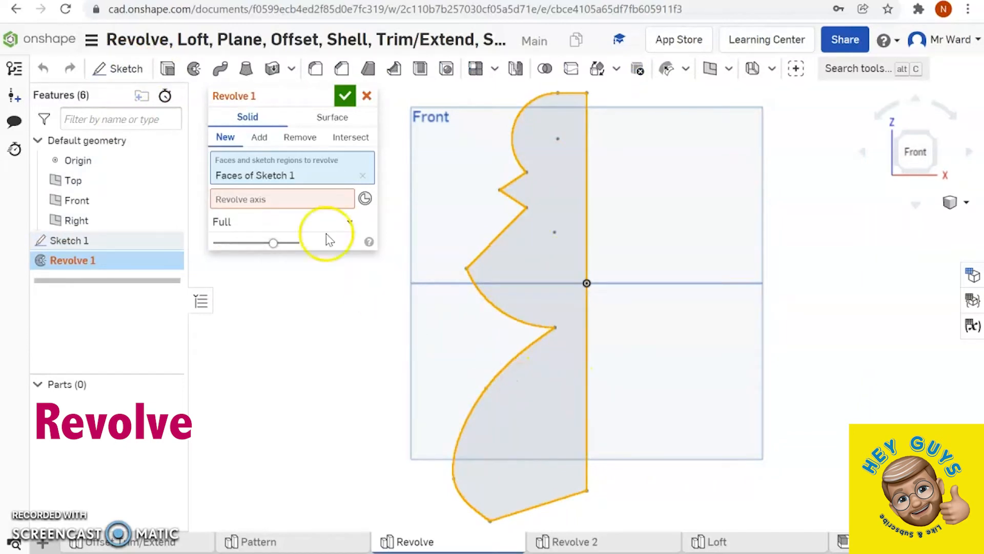
pyautogui.click(265, 199)
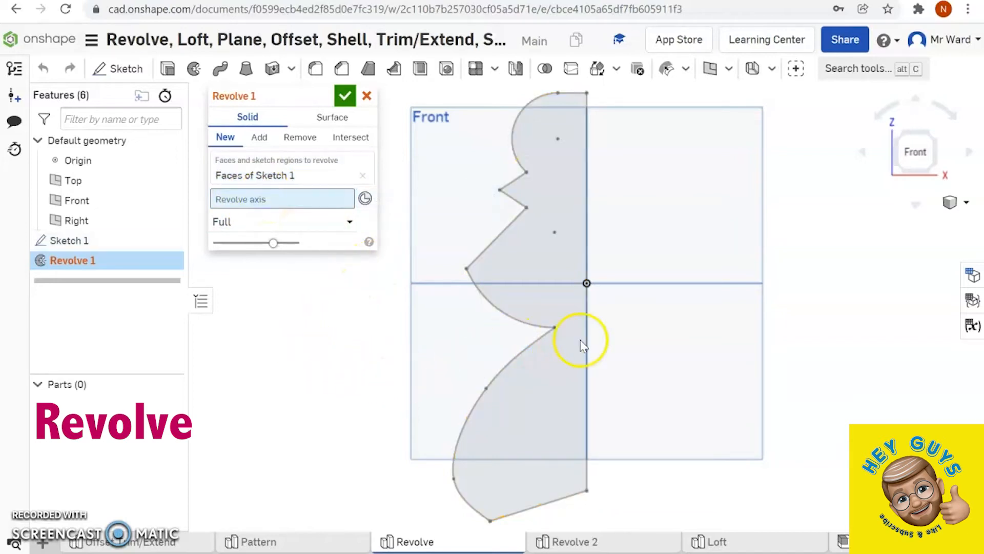
pyautogui.click(589, 354)
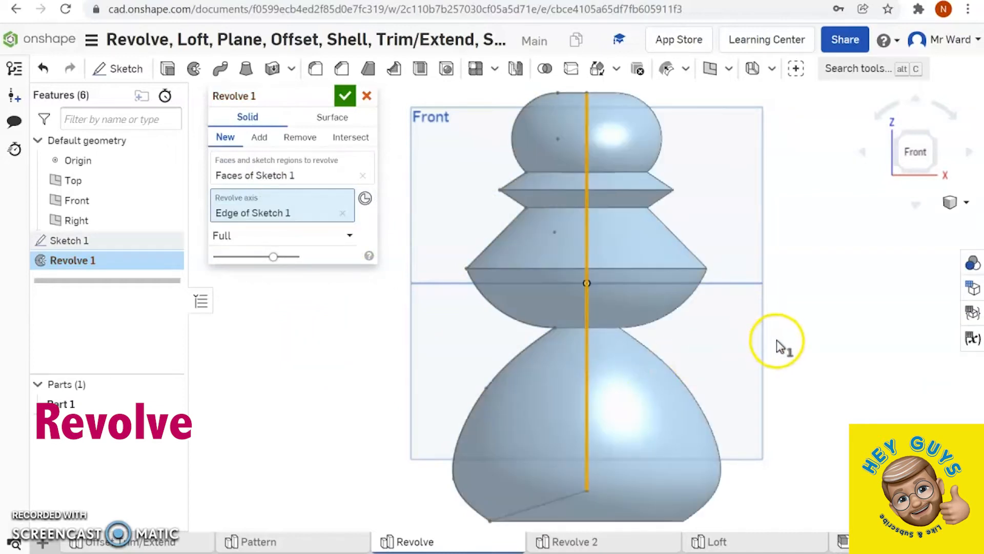
pyautogui.moveTo(784, 345); pyautogui.dragTo(810, 358, button='right')
pyautogui.click(401, 409)
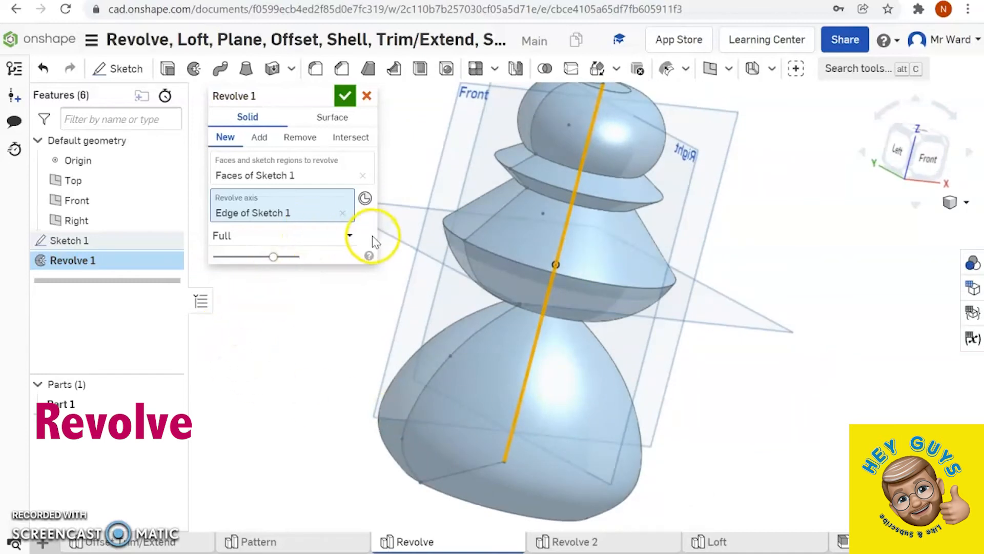
# - Try the One direction revolve type, followed by Symmetric, on the profile
pyautogui.click(351, 235)
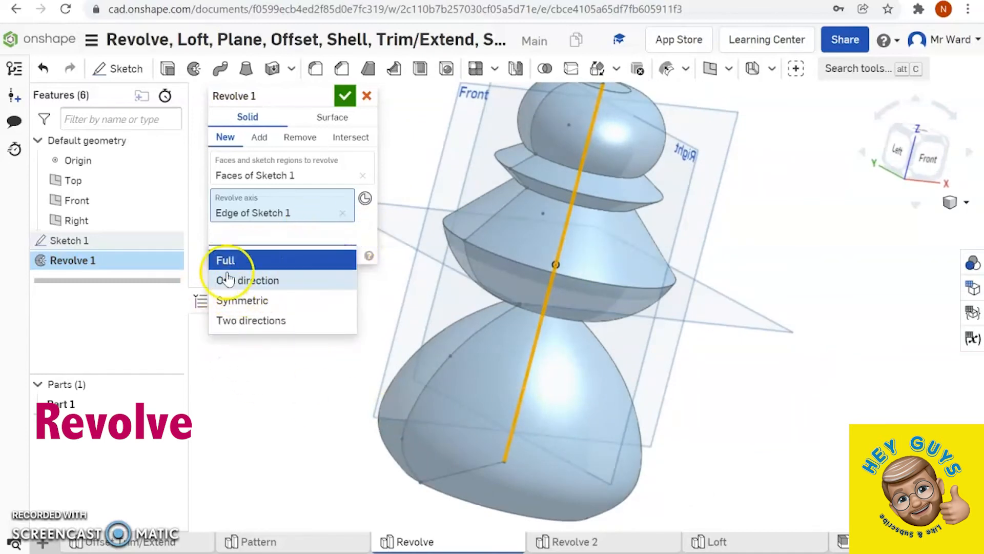
pyautogui.click(250, 279)
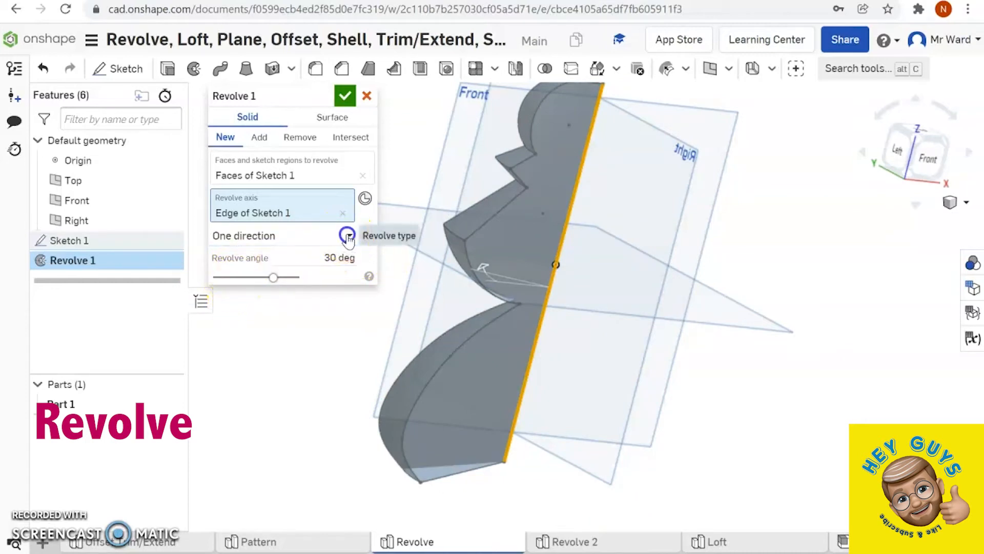
pyautogui.click(345, 235)
pyautogui.click(266, 302)
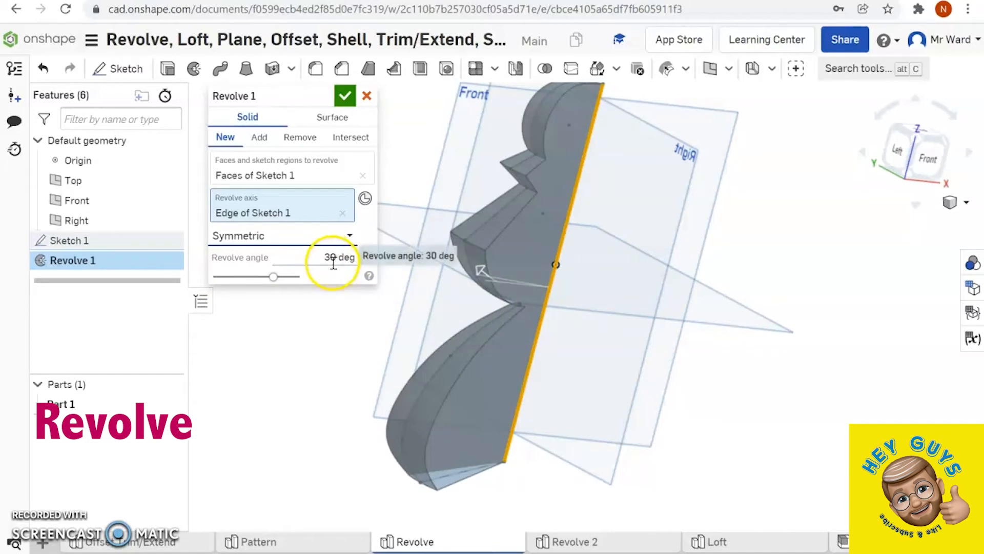
# - Change the revolve type to Two directions and set the second revolve angle to 270 deg
pyautogui.click(350, 237)
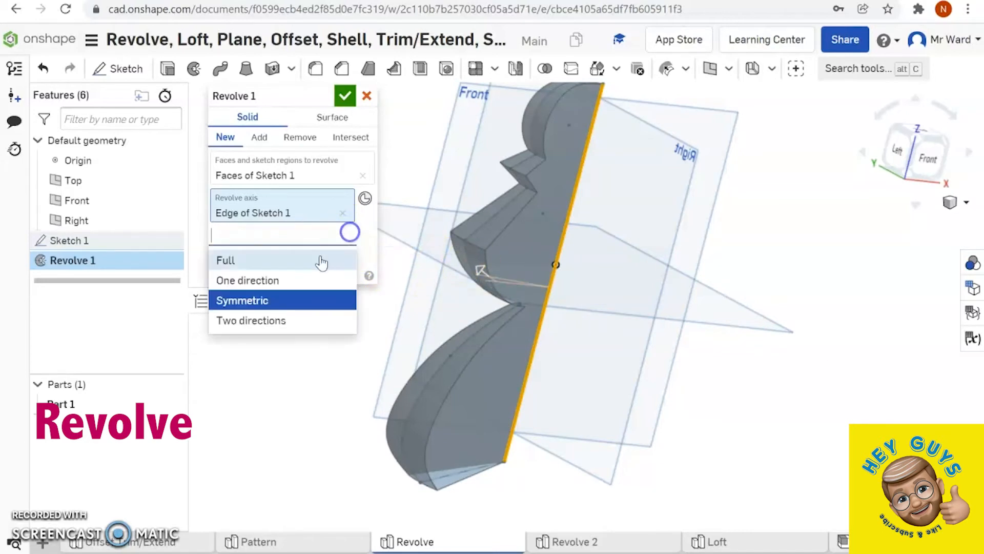
pyautogui.click(247, 321)
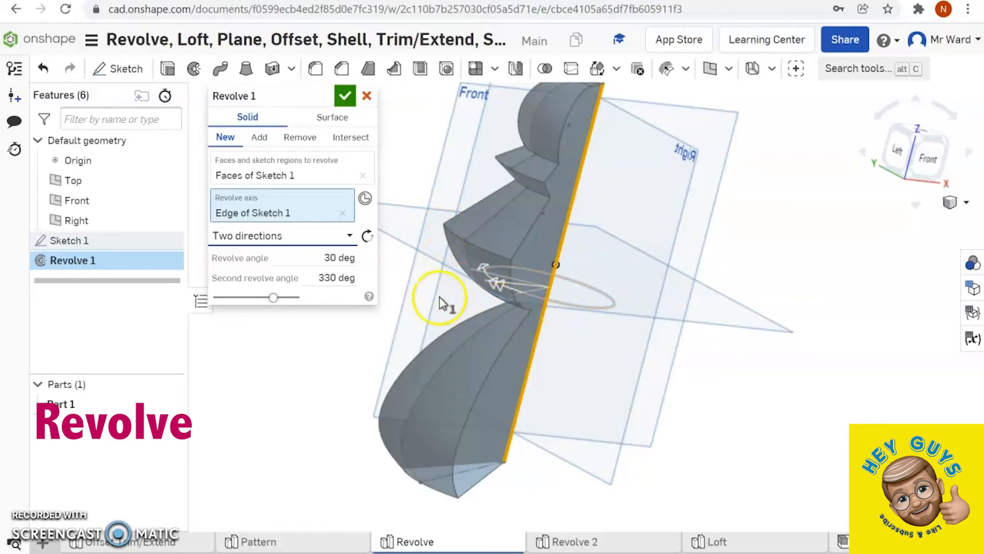
pyautogui.click(322, 279)
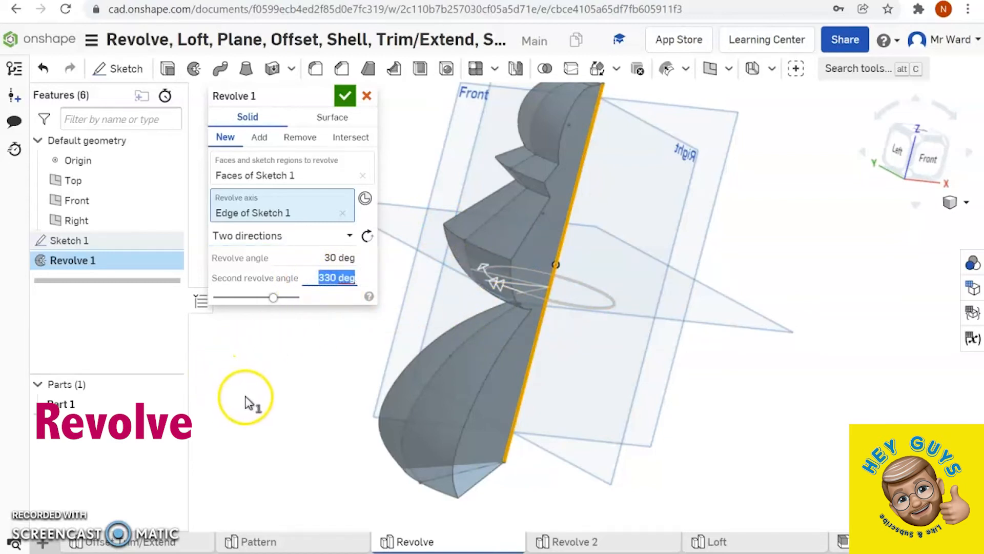
pyautogui.write('270')
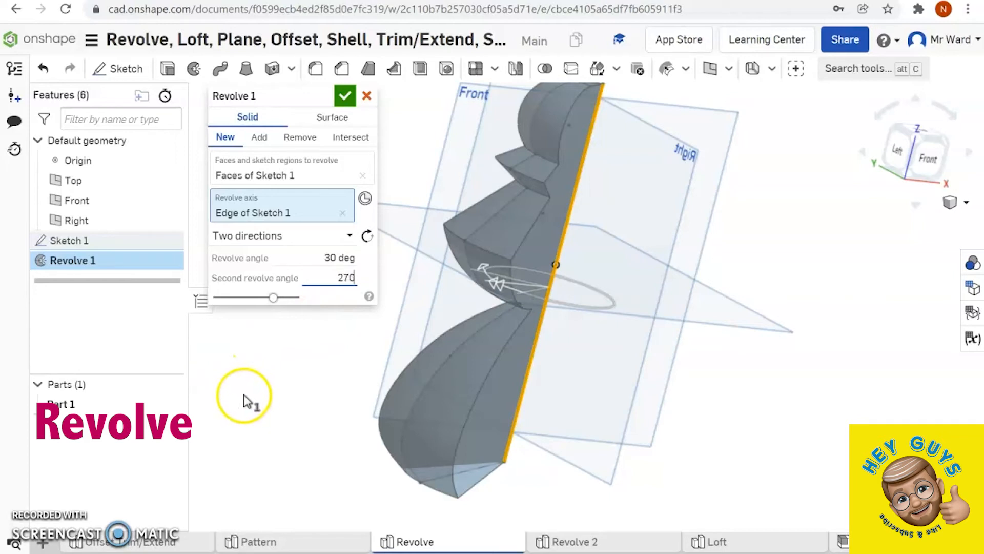
pyautogui.press('Return')
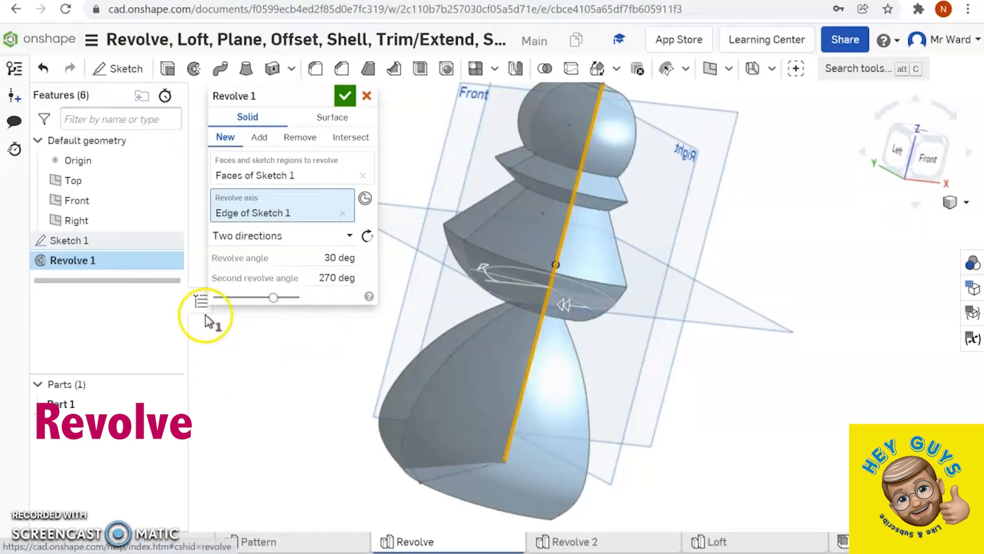
# - Set the revolve type back to Full and replace the revolve axis with the profile's slanted bottom edge
pyautogui.click(350, 235)
pyautogui.click(229, 260)
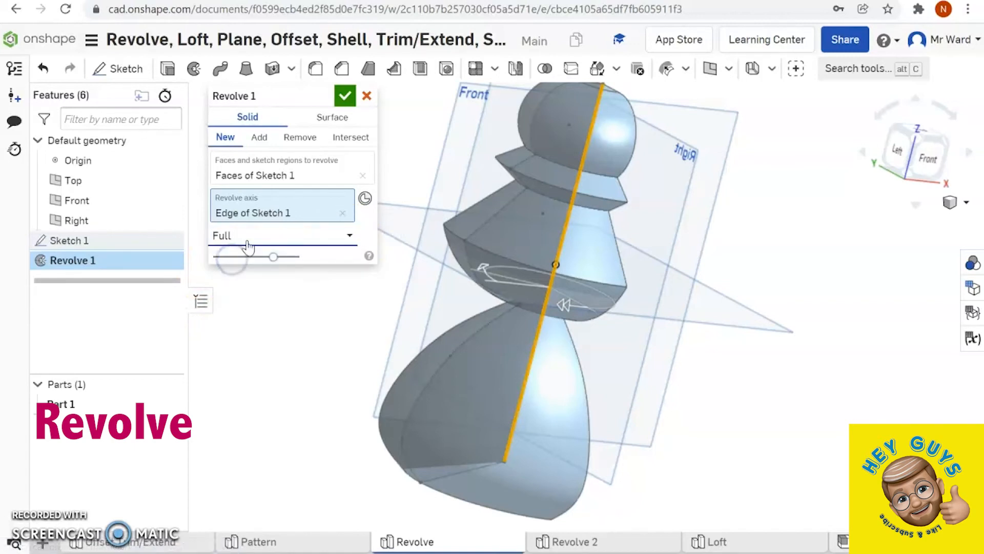
pyautogui.click(342, 211)
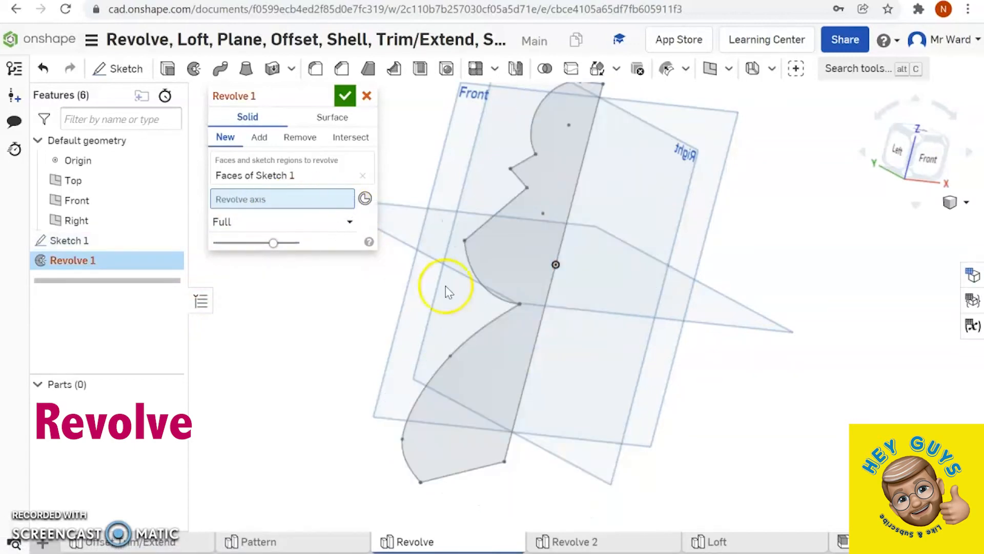
pyautogui.click(474, 469)
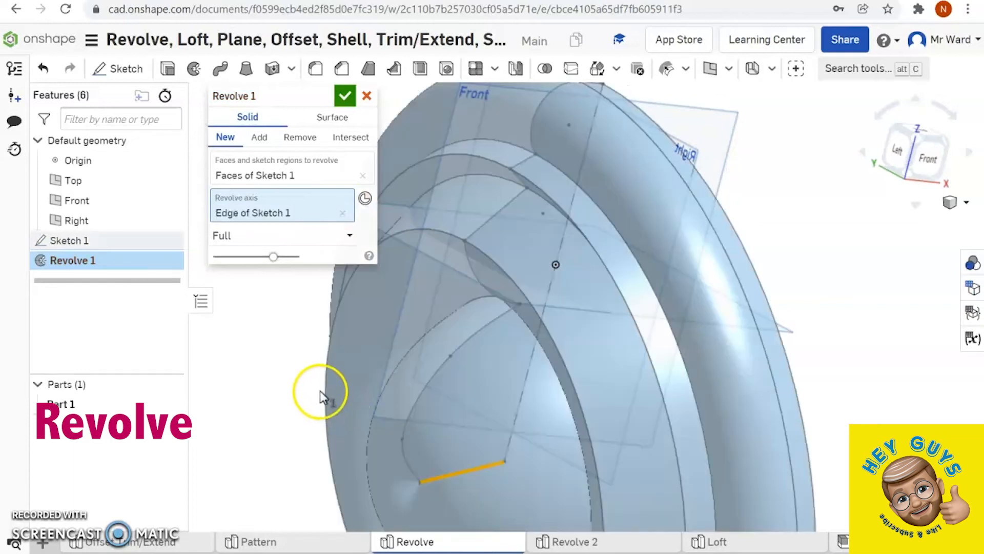
pyautogui.moveTo(307, 377); pyautogui.dragTo(417, 362, button='right')
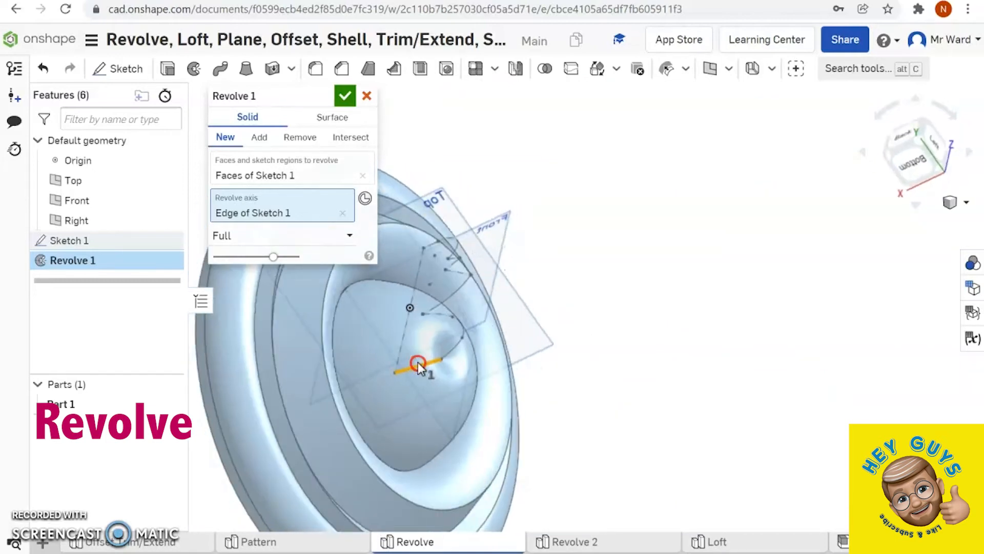
# - Open the Revolve 2 part studio and edit Sketch 1, which holds the curved flanged profile
pyautogui.click(573, 545)
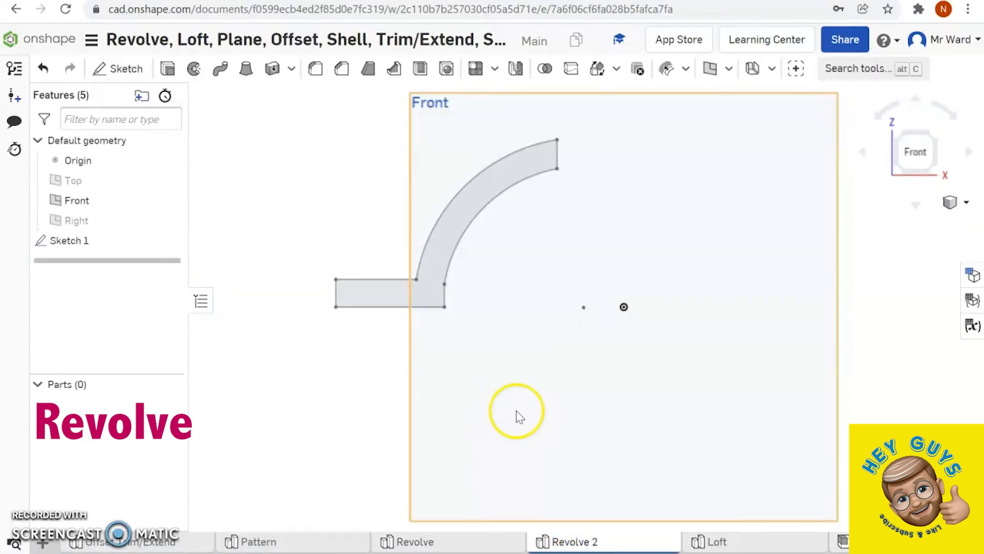
pyautogui.click(513, 310)
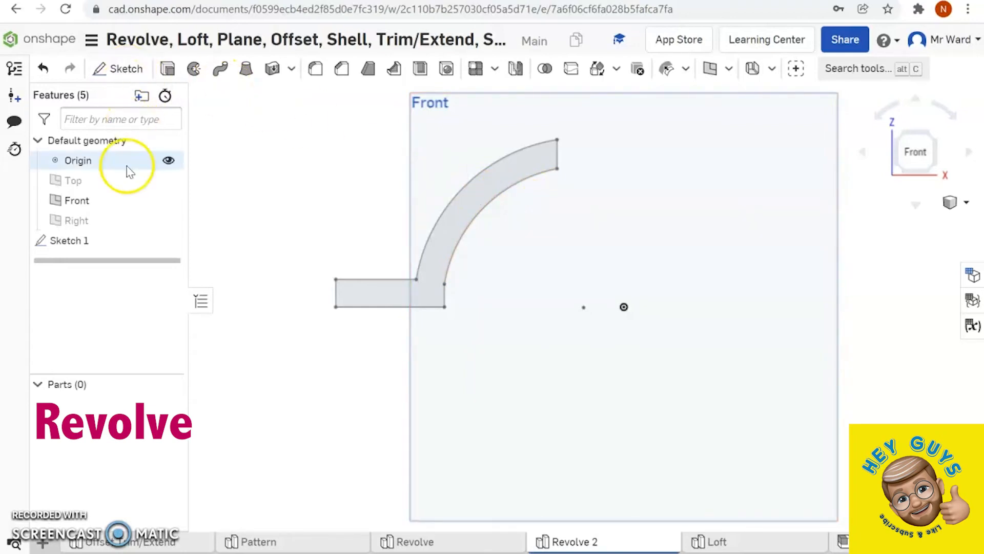
pyautogui.rightClick(102, 239)
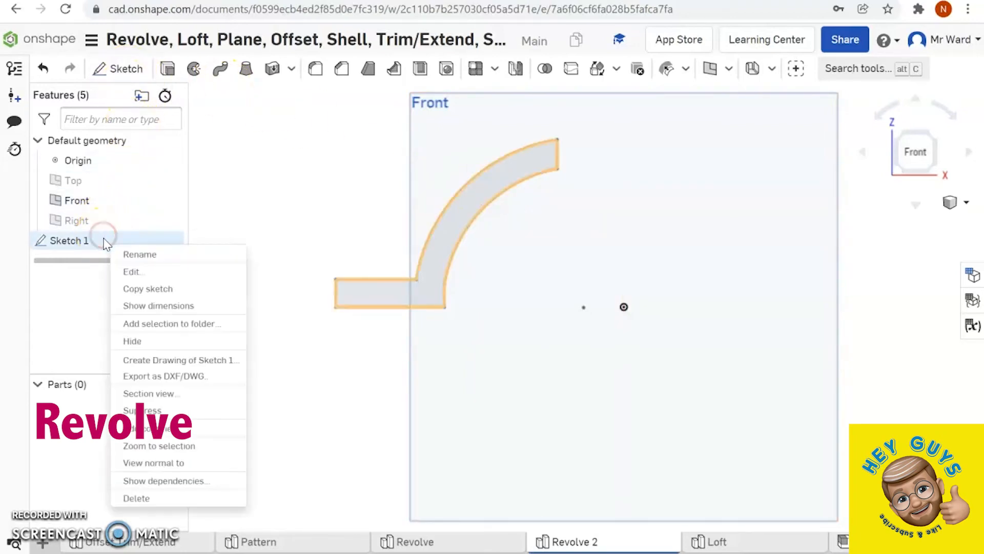
pyautogui.click(129, 272)
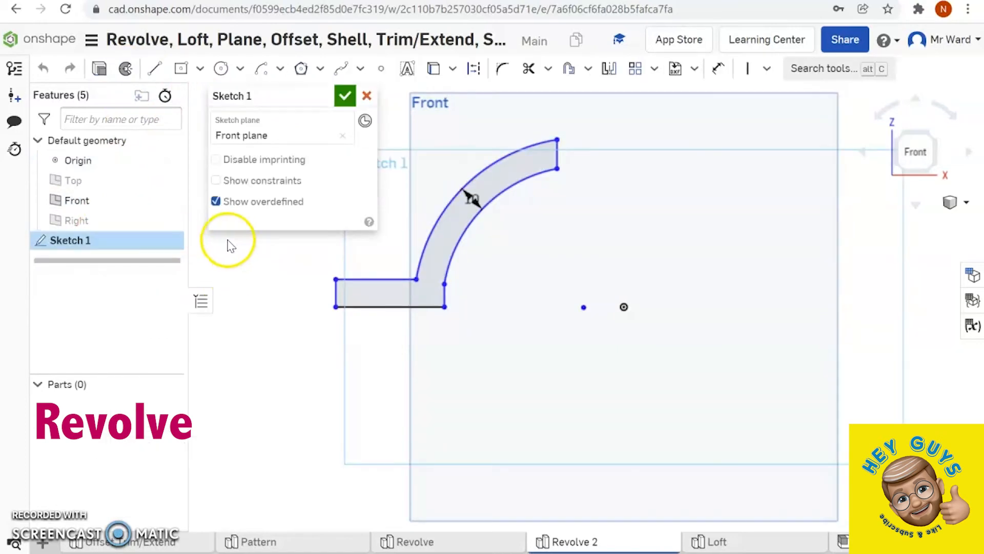
# - Draw a vertical construction line about 70 mm long upward from the origin in the profile sketch
pyautogui.click(154, 68)
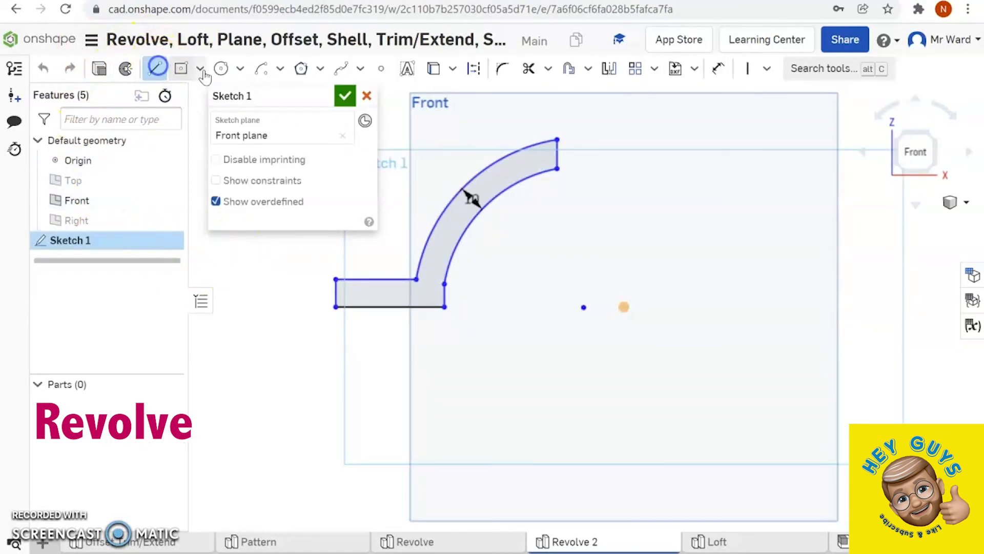
pyautogui.click(474, 68)
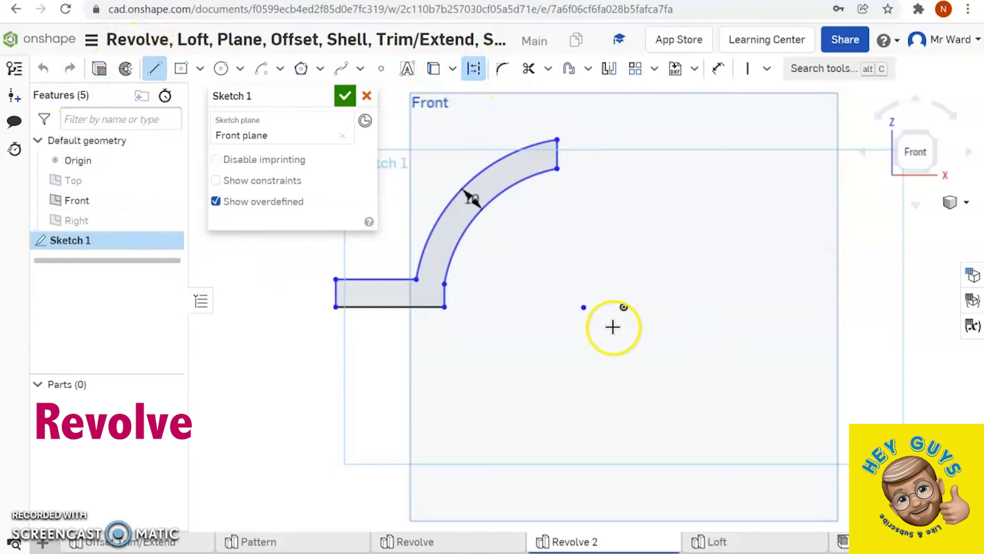
pyautogui.click(624, 308)
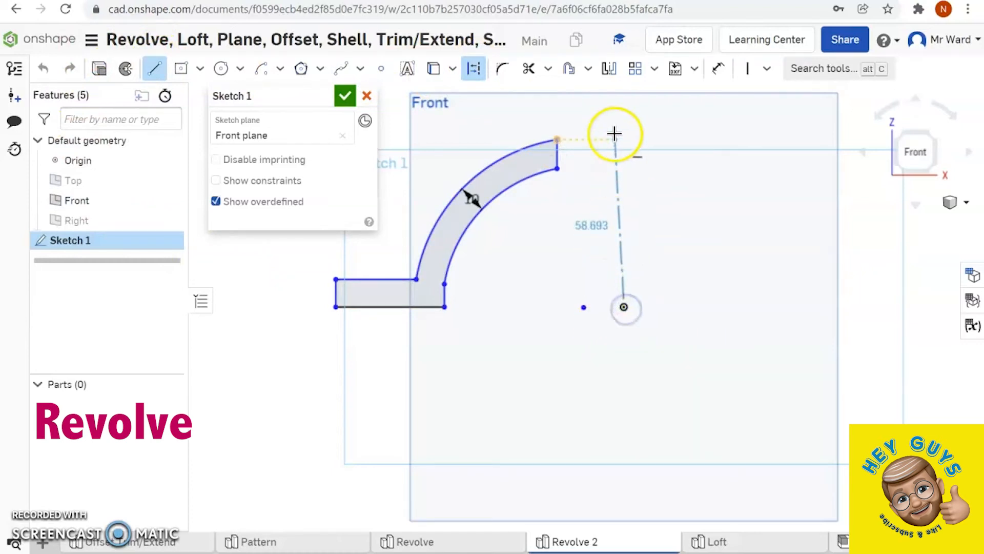
pyautogui.click(620, 107)
pyautogui.rightClick(664, 131)
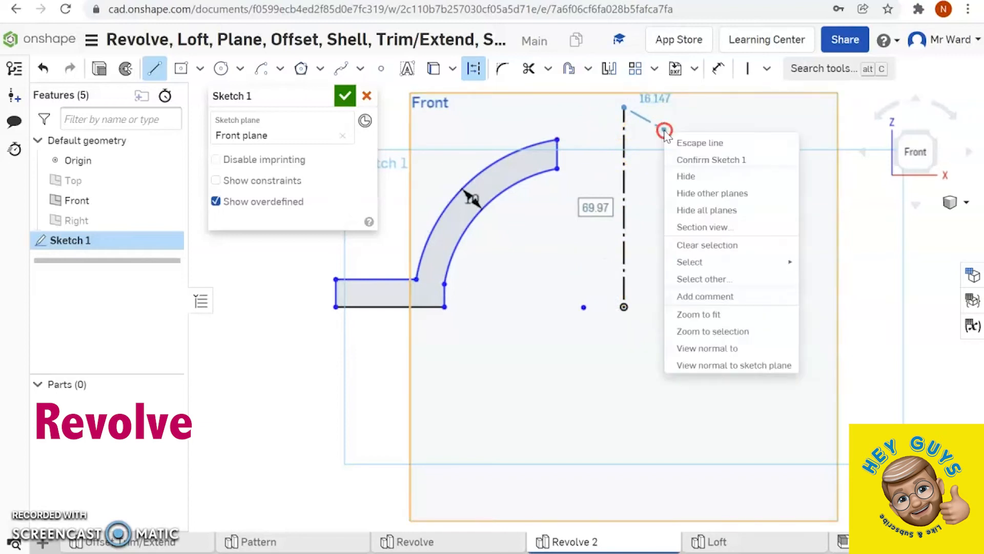
pyautogui.click(683, 143)
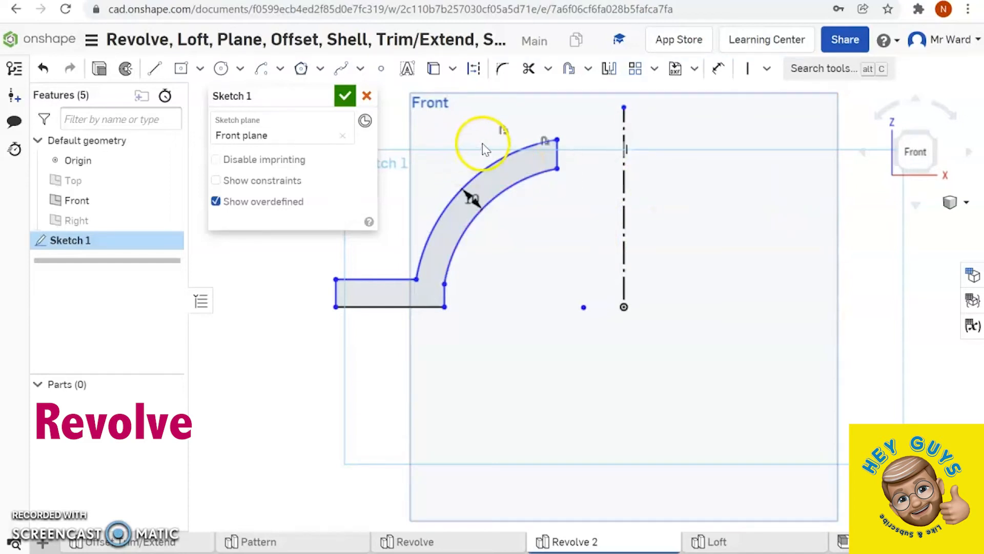
# - Revolve the curved profile as a new full solid around the vertical construction line
pyautogui.click(126, 68)
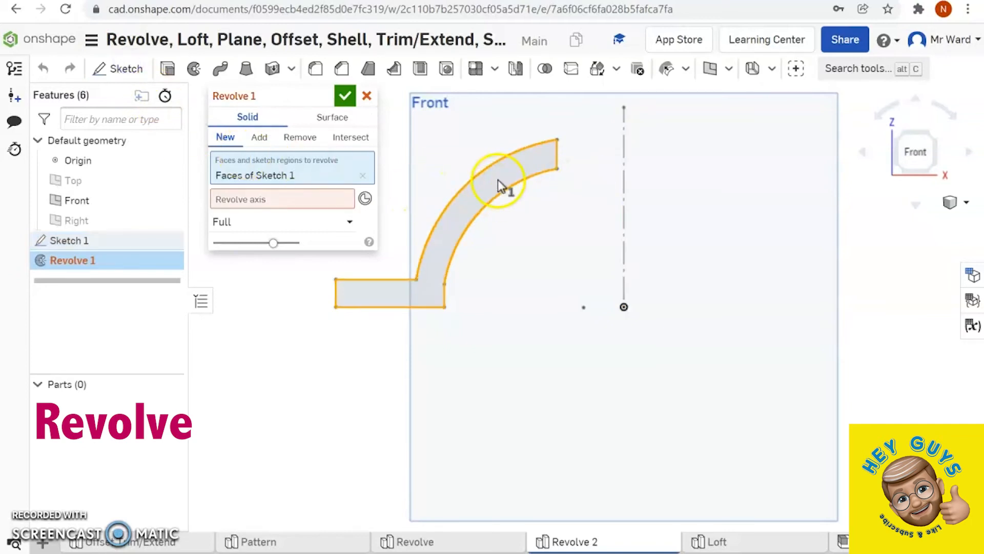
pyautogui.click(278, 199)
pyautogui.click(624, 206)
pyautogui.moveTo(728, 370); pyautogui.dragTo(661, 313, button='right')
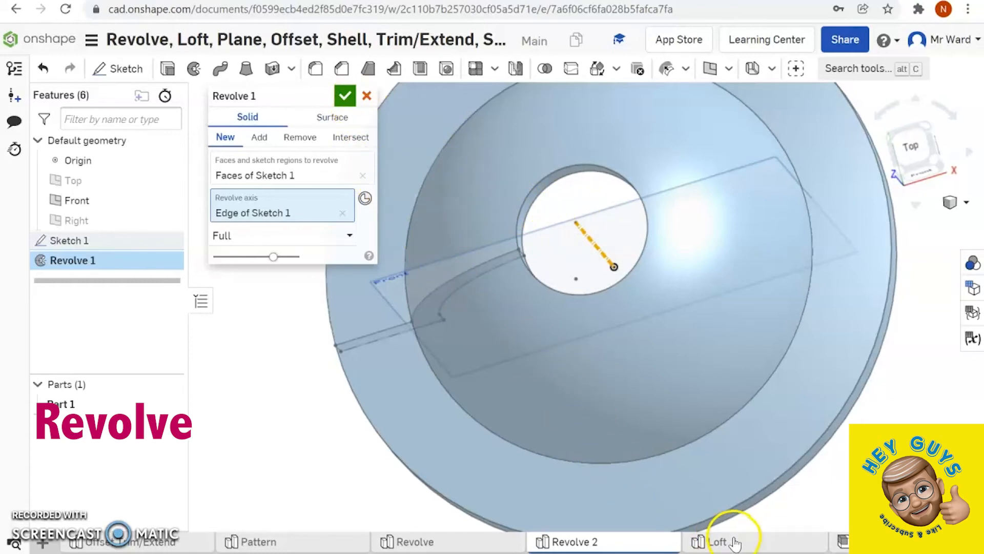
# - Switch to the Loft part studio
pyautogui.click(718, 541)
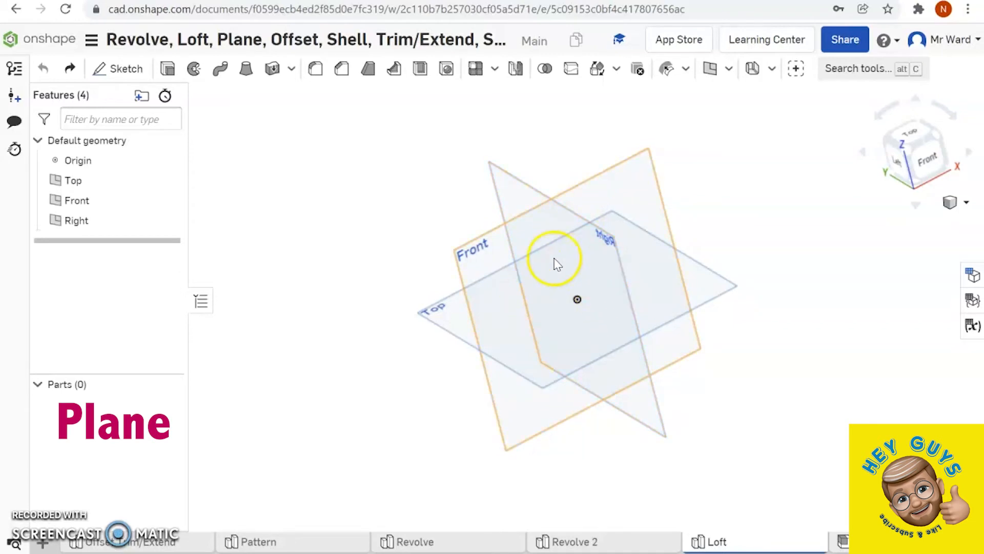
# - Try an Offset plane 105 mm above the Top plane, with the Front and Right planes hidden, and discard it
pyautogui.click(708, 68)
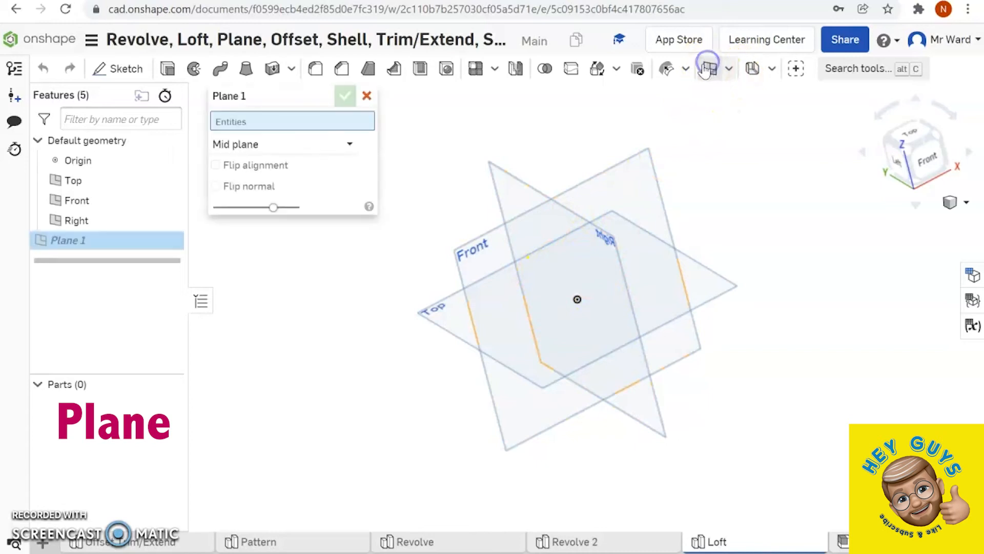
pyautogui.click(353, 144)
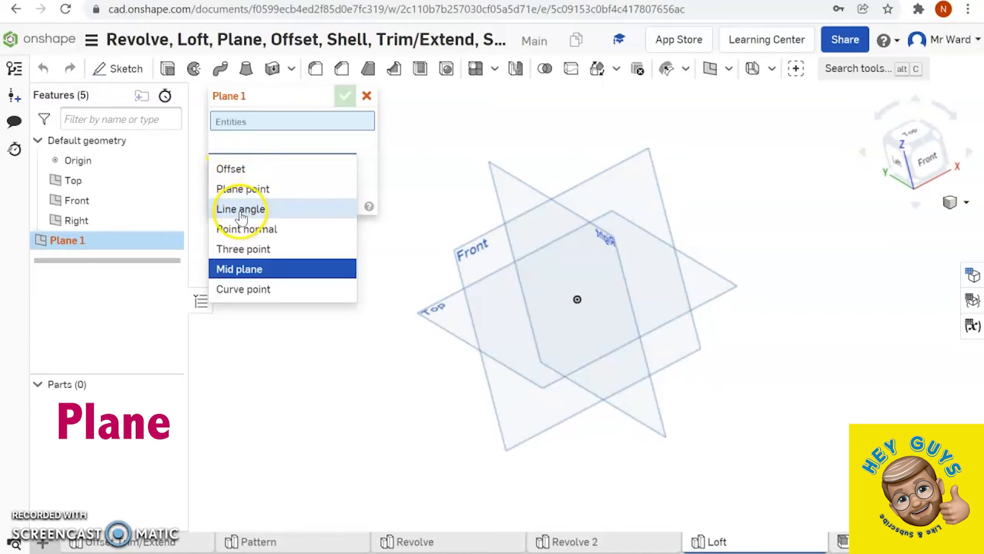
pyautogui.click(239, 171)
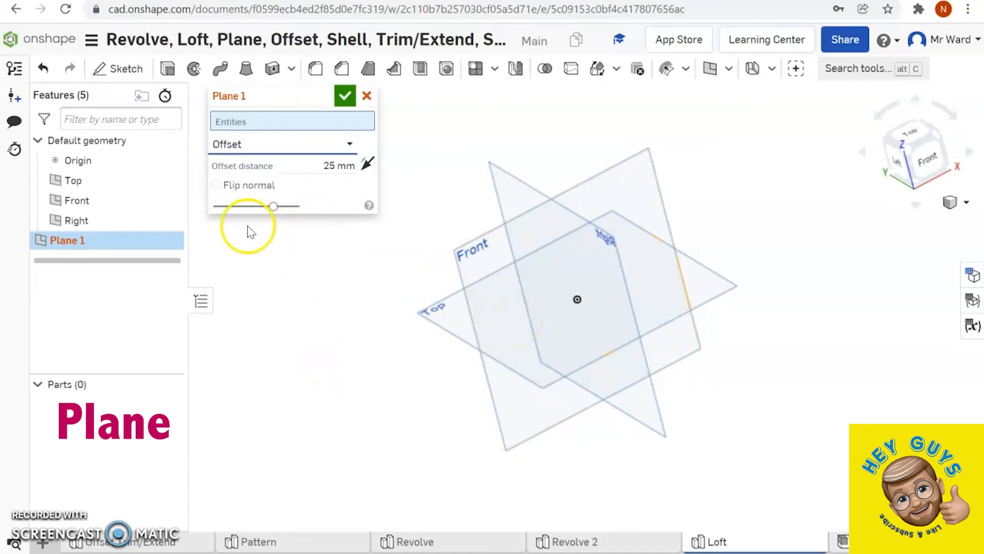
pyautogui.click(168, 201)
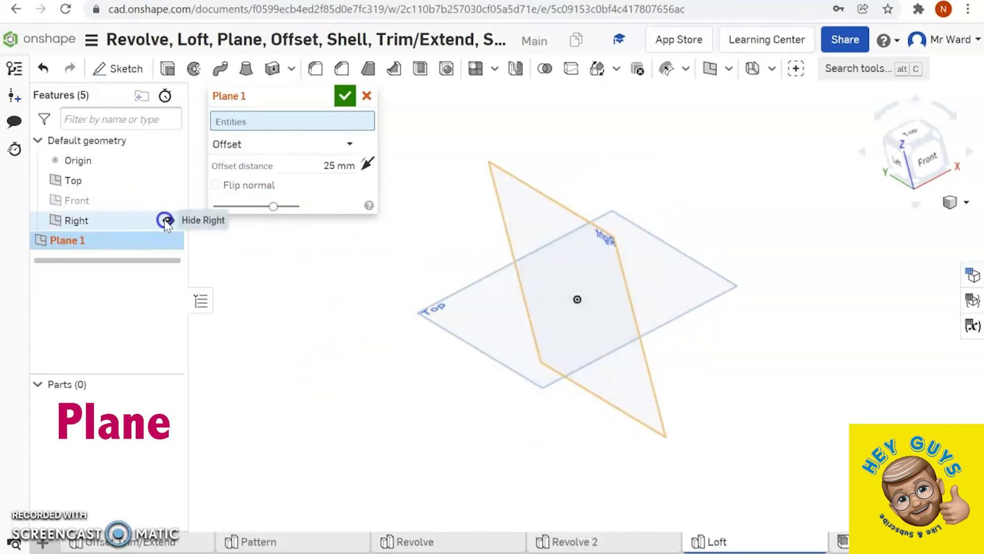
pyautogui.click(168, 220)
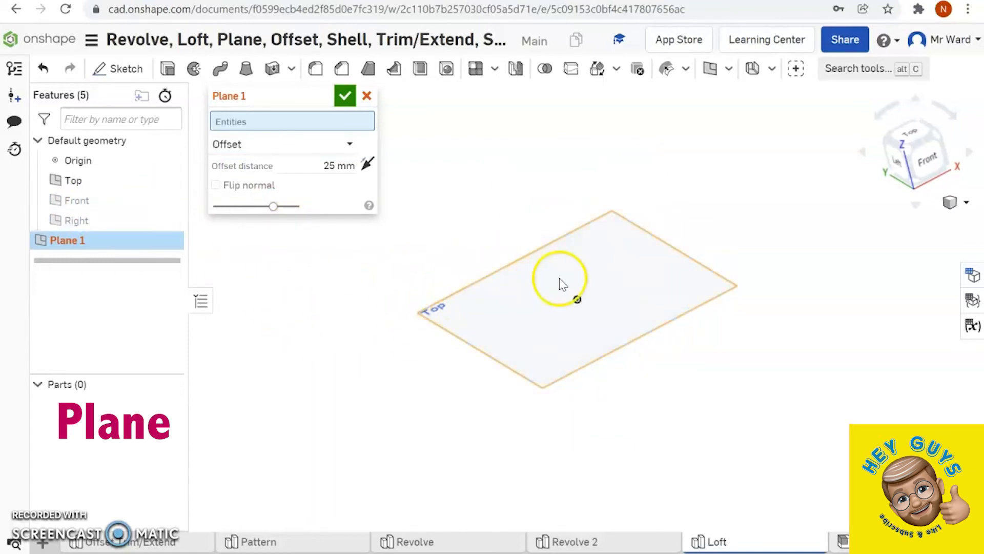
pyautogui.click(502, 311)
pyautogui.moveTo(564, 233); pyautogui.dragTo(534, 151)
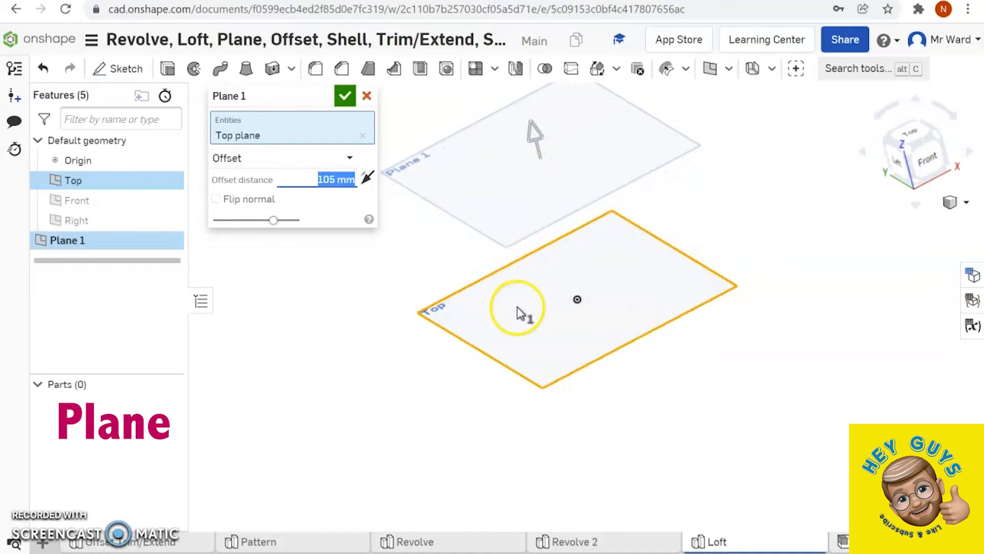
pyautogui.click(366, 96)
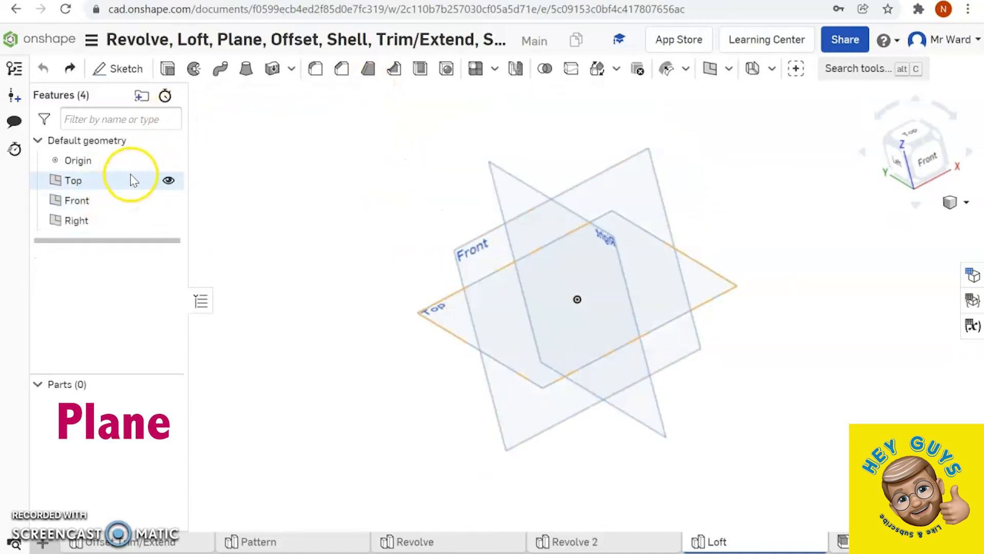
# - Start a sketch on the Front plane, viewed straight on, and hide the Top, Front and Right planes
pyautogui.click(162, 182)
pyautogui.click(158, 200)
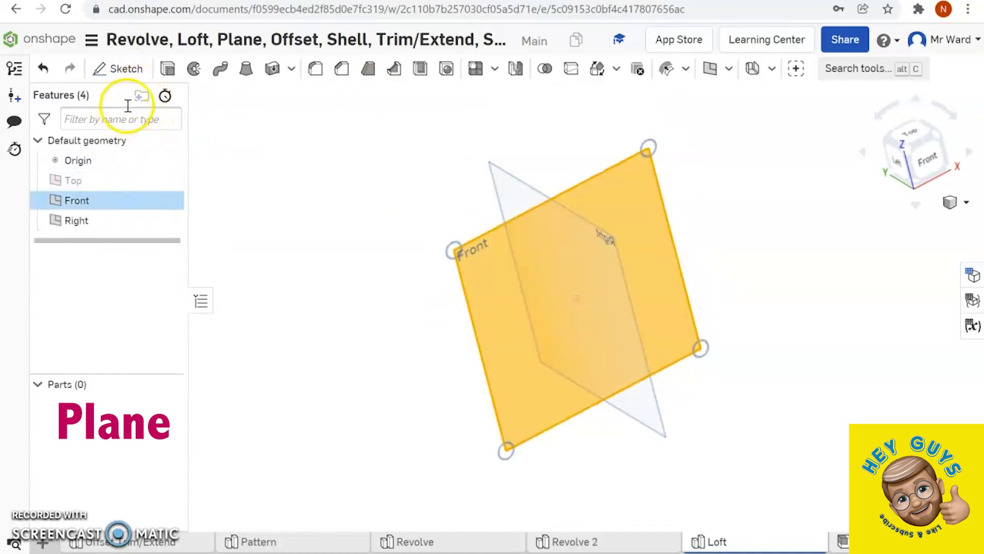
pyautogui.click(126, 65)
pyautogui.click(82, 181)
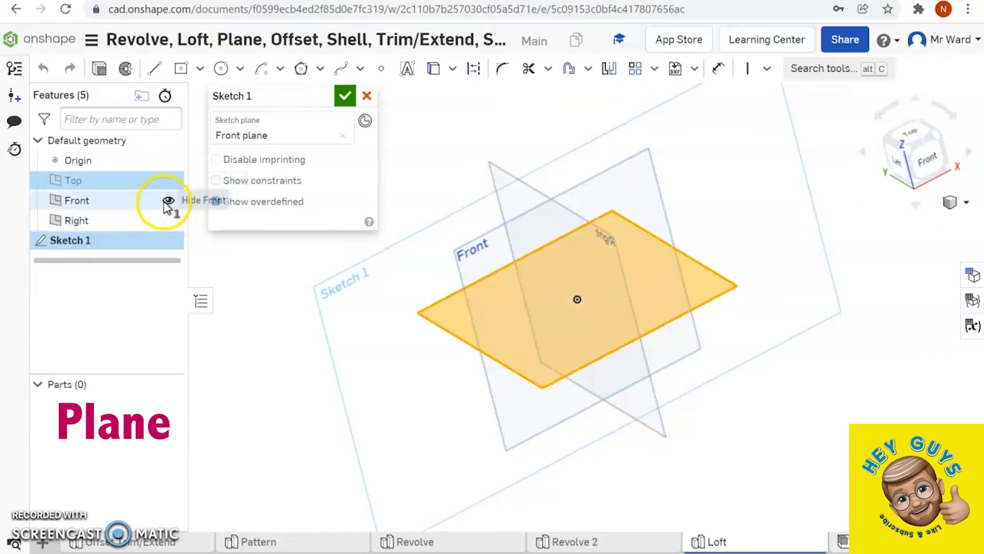
pyautogui.click(170, 200)
pyautogui.click(169, 220)
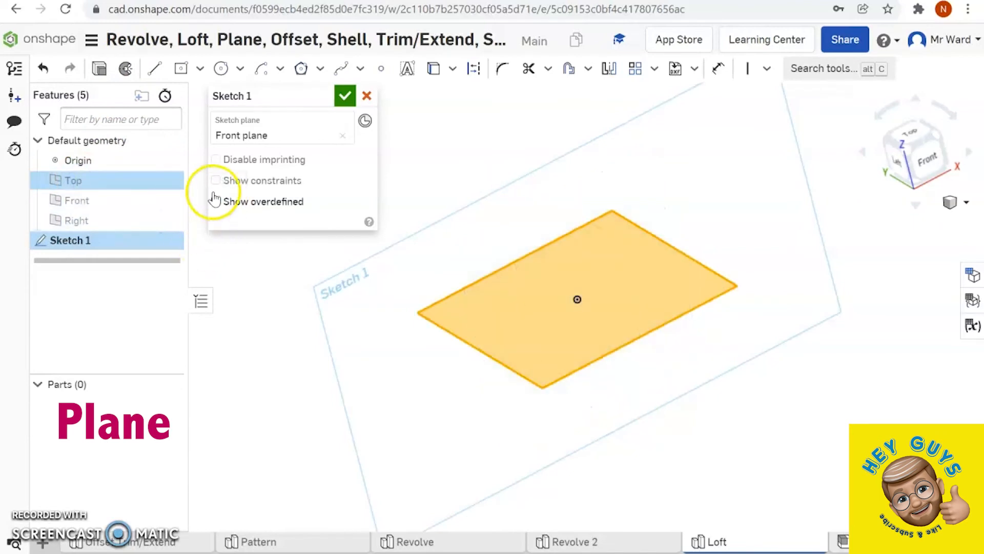
pyautogui.click(213, 269)
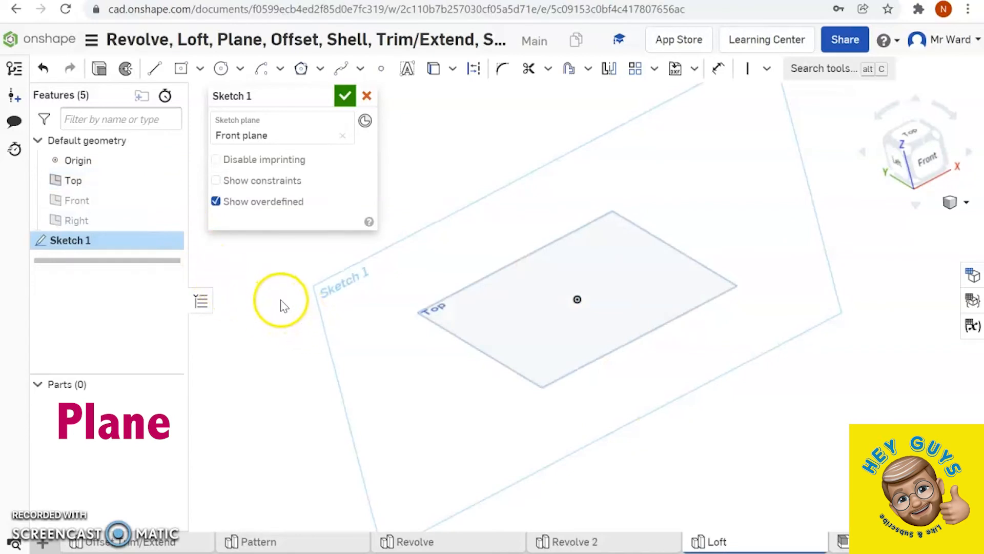
pyautogui.press('n')
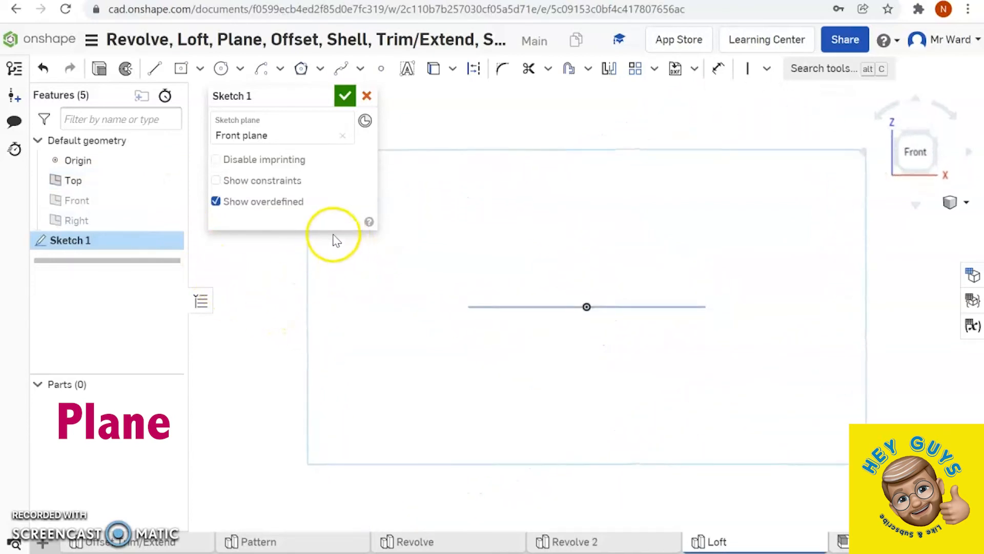
pyautogui.click(165, 181)
pyautogui.click(180, 68)
pyautogui.click(587, 307)
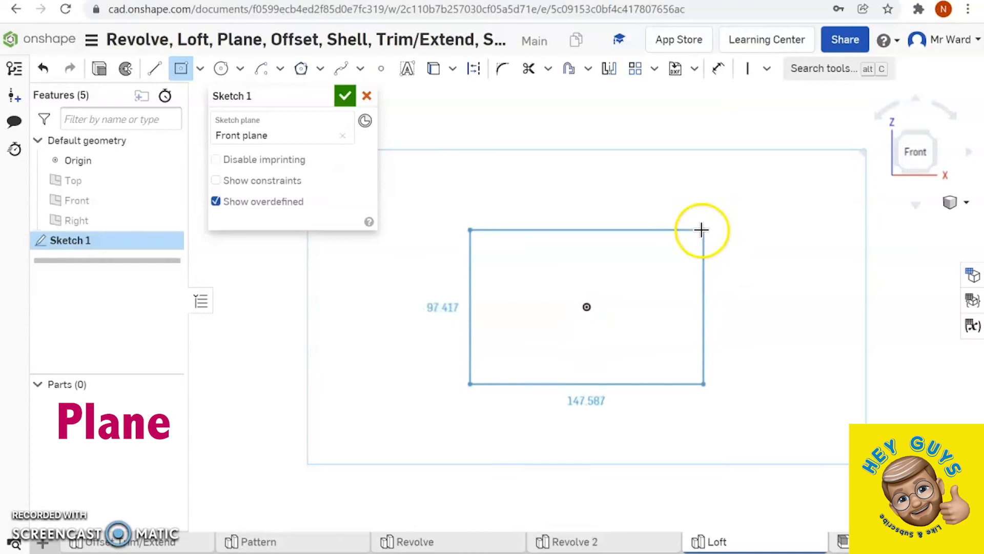
pyautogui.rightClick(692, 234)
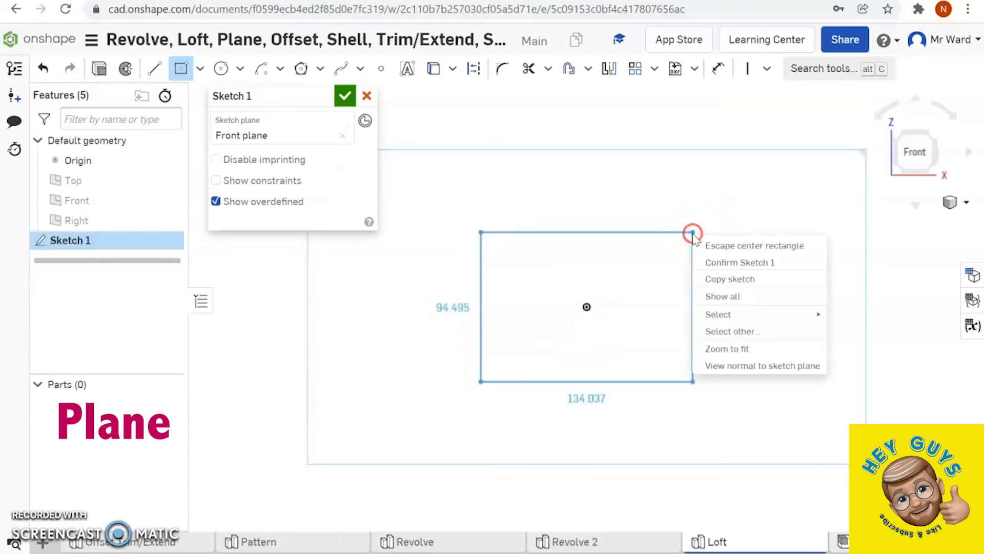
pyautogui.click(750, 246)
# - Sketch a corner rectangle about 138 by 69 mm from the origin and extrude it as a new 25 mm Blind solid
pyautogui.click(198, 69)
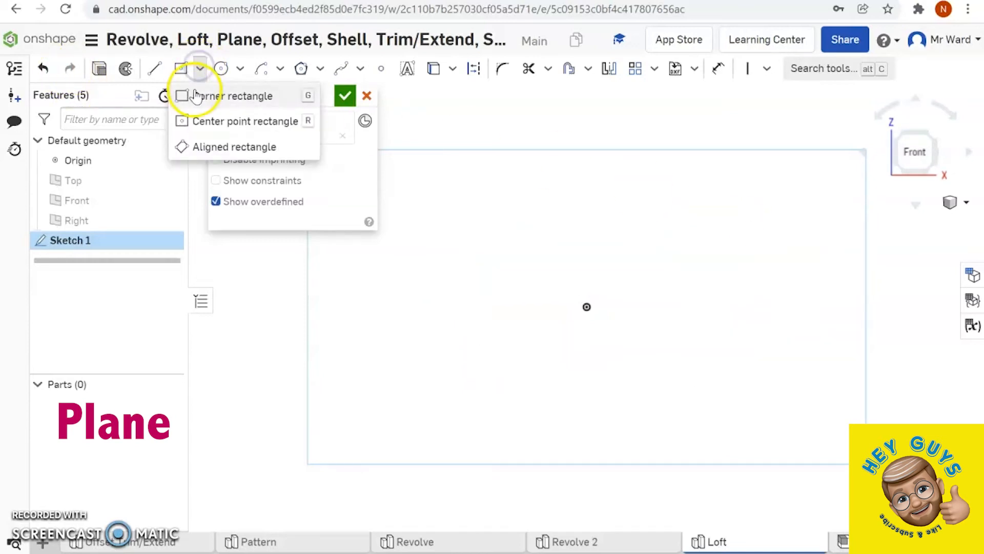
pyautogui.click(199, 96)
pyautogui.moveTo(587, 307); pyautogui.dragTo(804, 198)
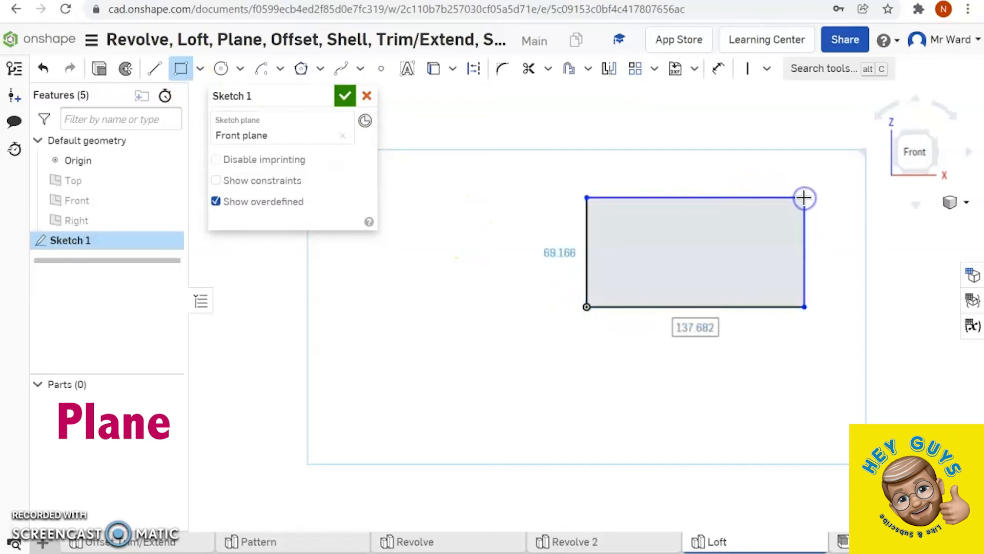
pyautogui.click(99, 72)
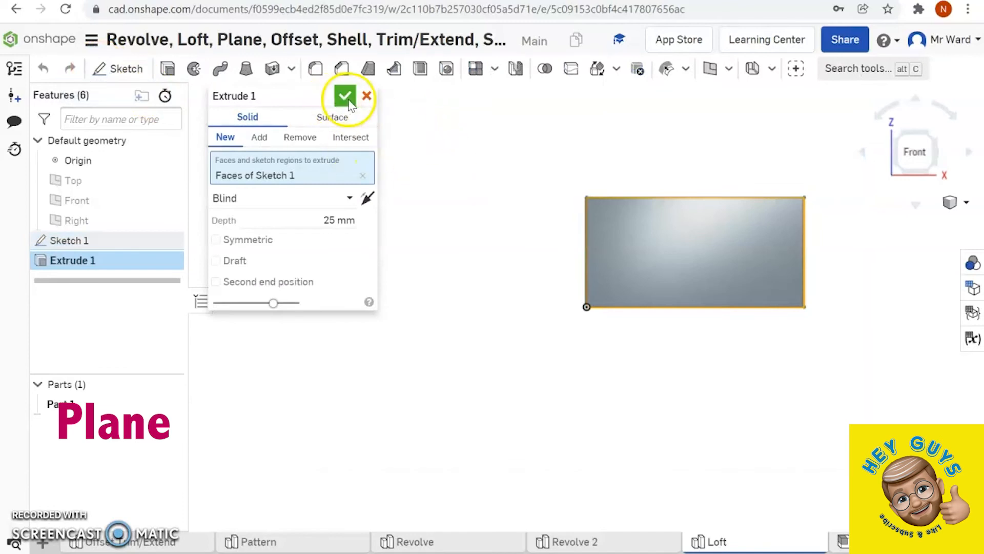
pyautogui.click(346, 97)
# - Create a Mid plane between the two opposite end faces of the extruded block
pyautogui.moveTo(413, 147); pyautogui.dragTo(422, 156, button='right')
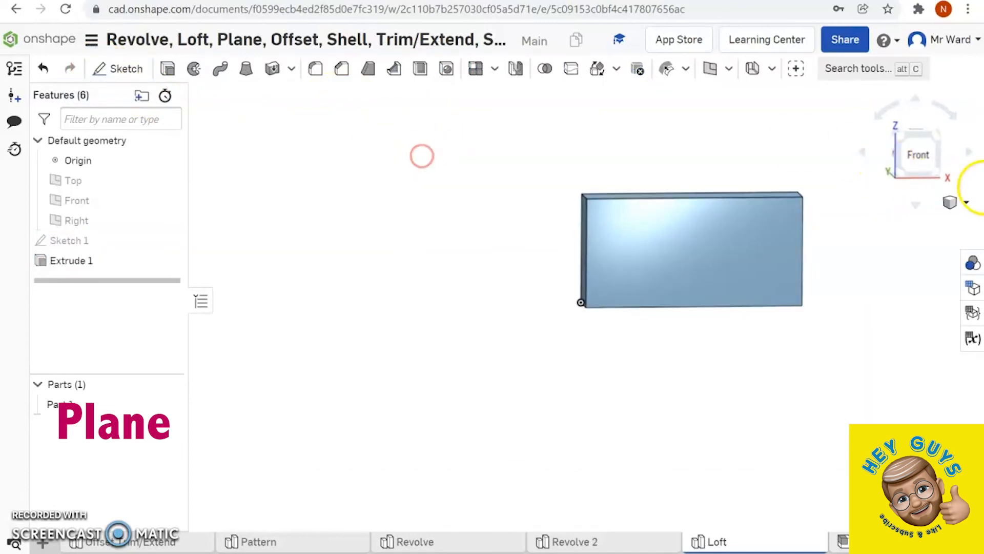
pyautogui.click(960, 205)
pyautogui.click(897, 220)
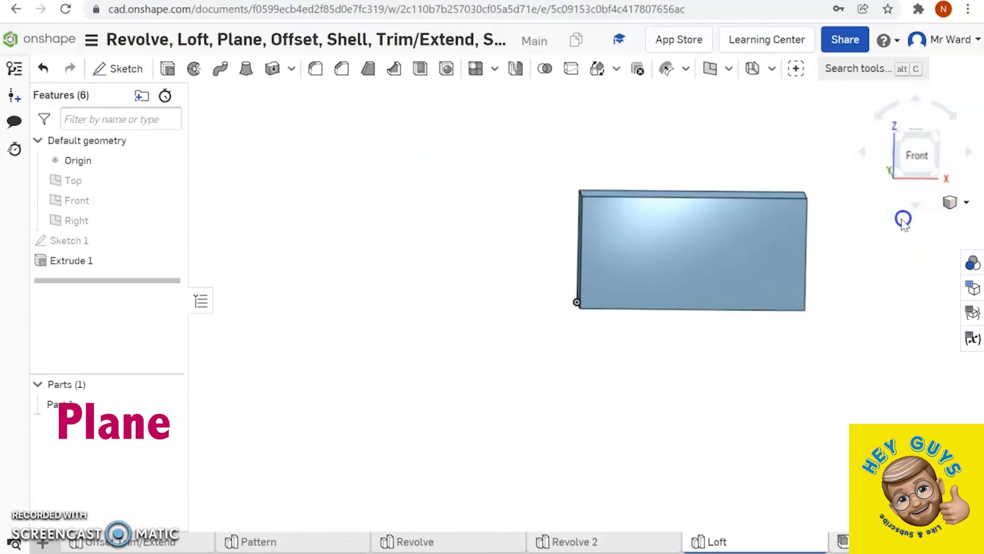
pyautogui.moveTo(773, 285); pyautogui.dragTo(745, 307, button='right')
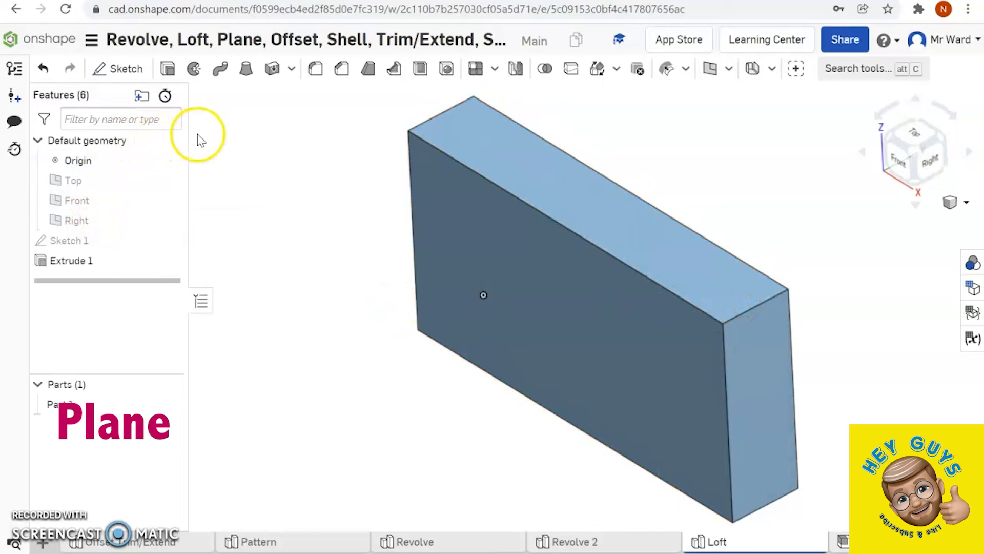
pyautogui.click(711, 68)
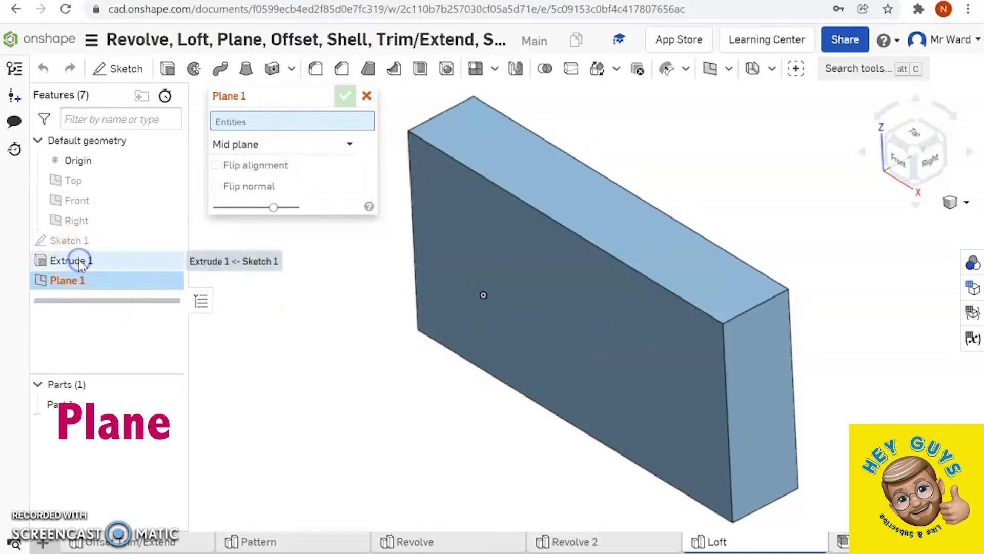
pyautogui.click(755, 390)
pyautogui.moveTo(580, 327); pyautogui.dragTo(407, 210, button='right')
pyautogui.click(407, 211)
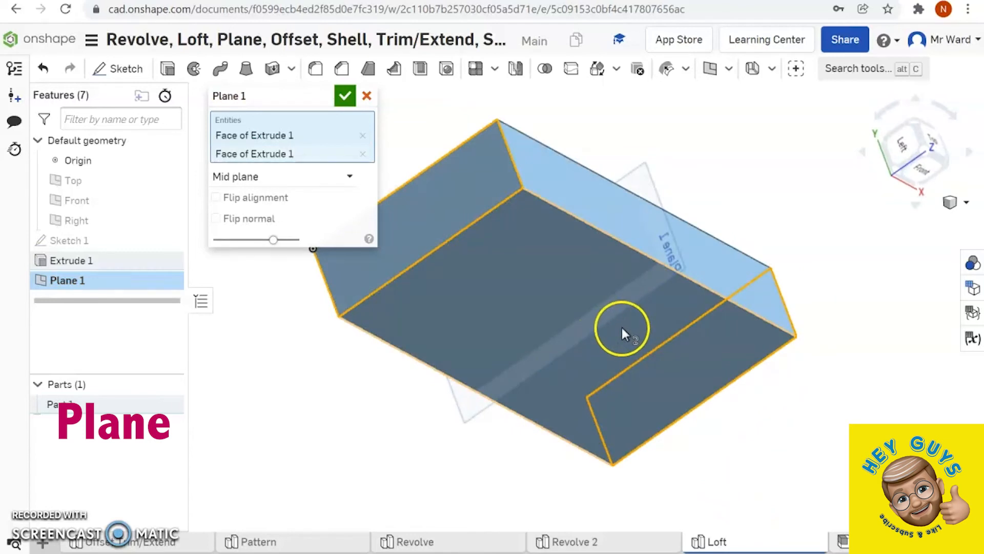
pyautogui.click(344, 97)
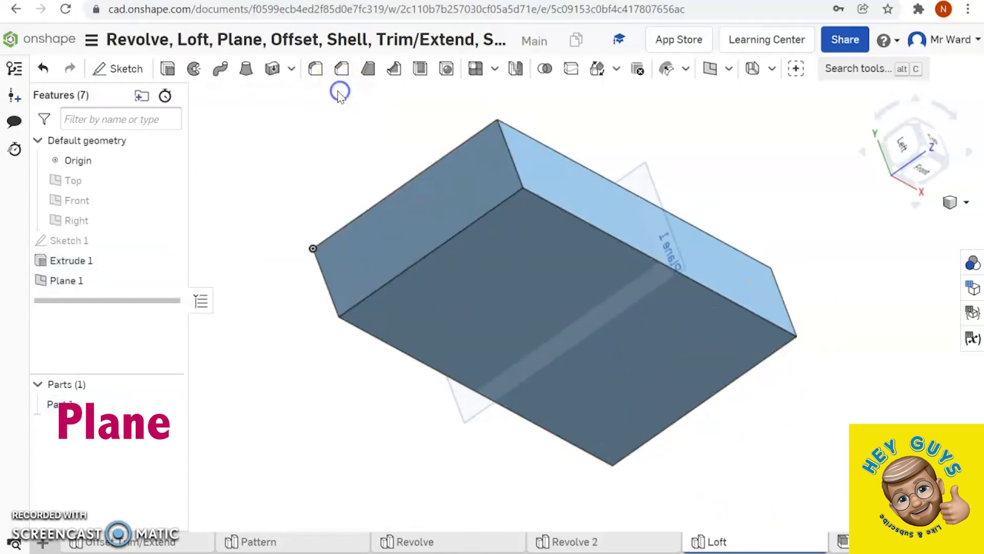
# - Try an Offset plane 48.4 mm above the block's upper face and discard it
pyautogui.click(713, 68)
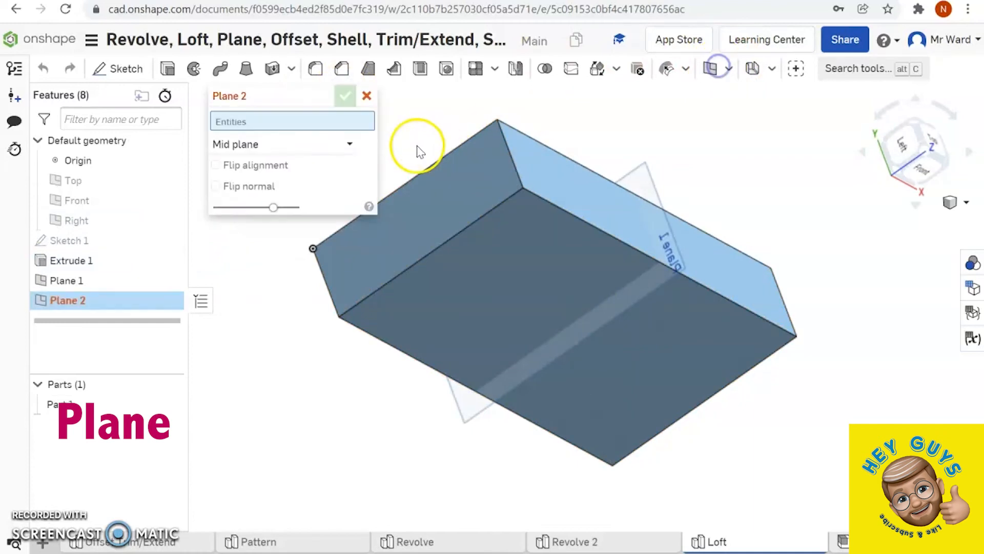
pyautogui.click(352, 144)
pyautogui.click(285, 165)
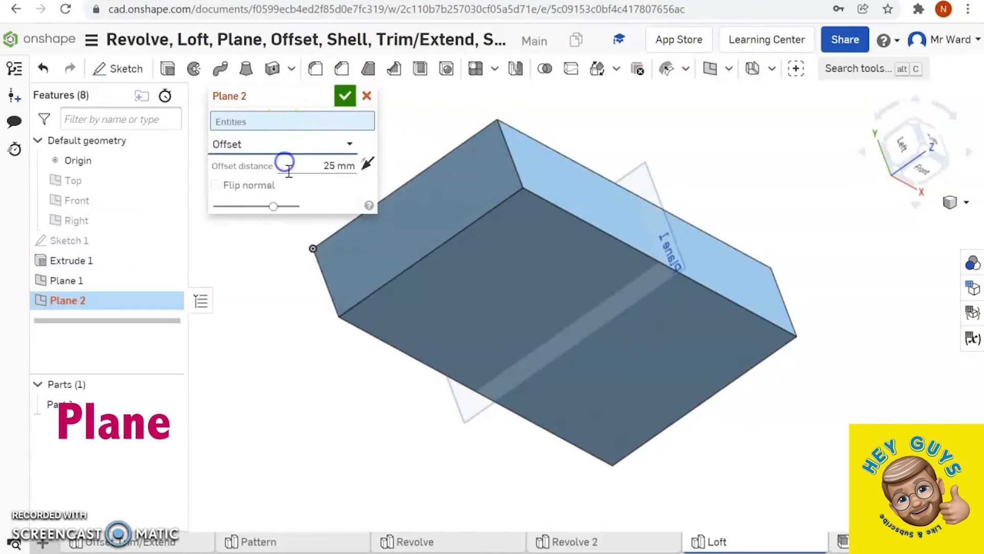
pyautogui.moveTo(377, 382); pyautogui.dragTo(284, 367, button='right')
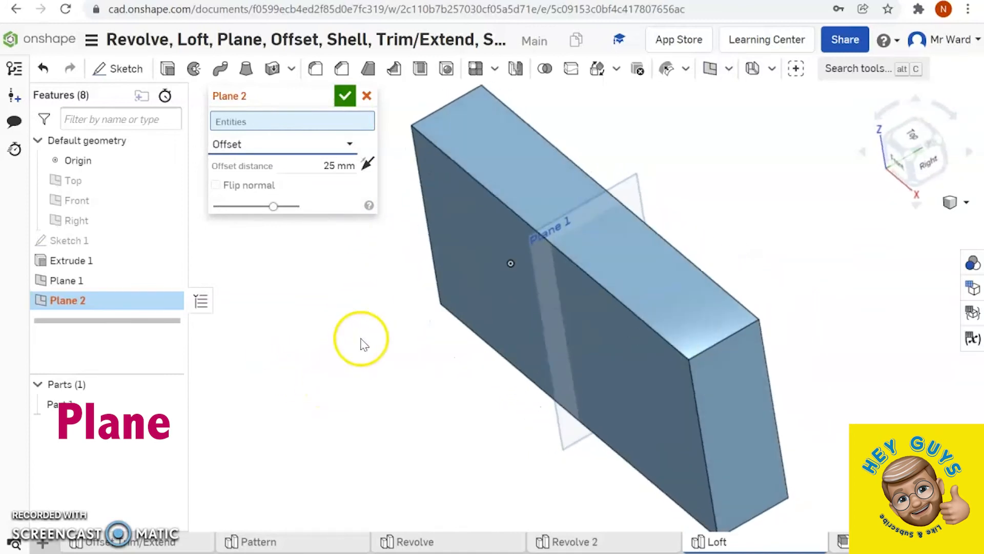
pyautogui.click(504, 183)
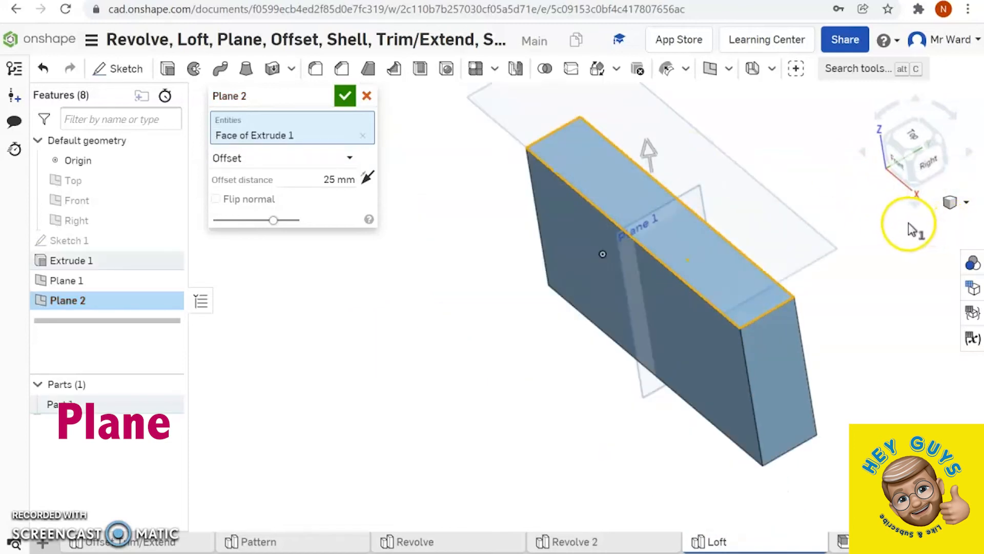
pyautogui.scroll(-3, 907, 225)
pyautogui.click(963, 202)
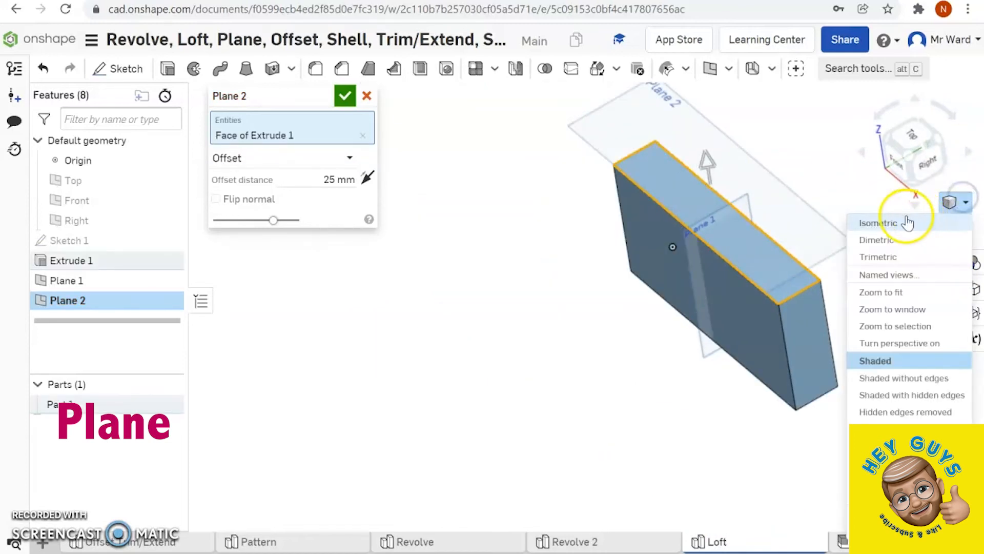
pyautogui.click(906, 218)
pyautogui.moveTo(583, 175); pyautogui.dragTo(580, 128)
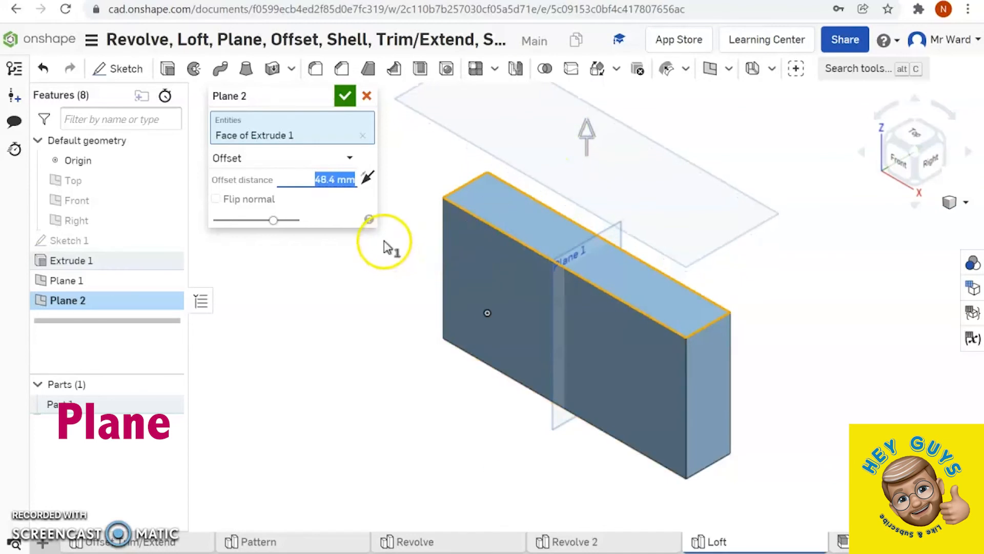
pyautogui.click(366, 97)
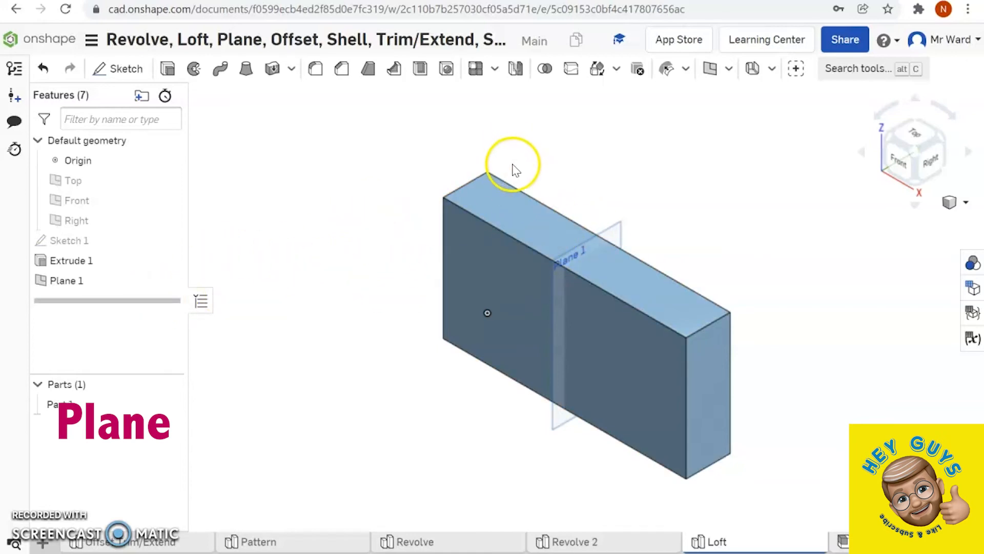
# - Create a Line angle plane through the block's upper front edge at 60 deg, measured from the front face
pyautogui.click(728, 69)
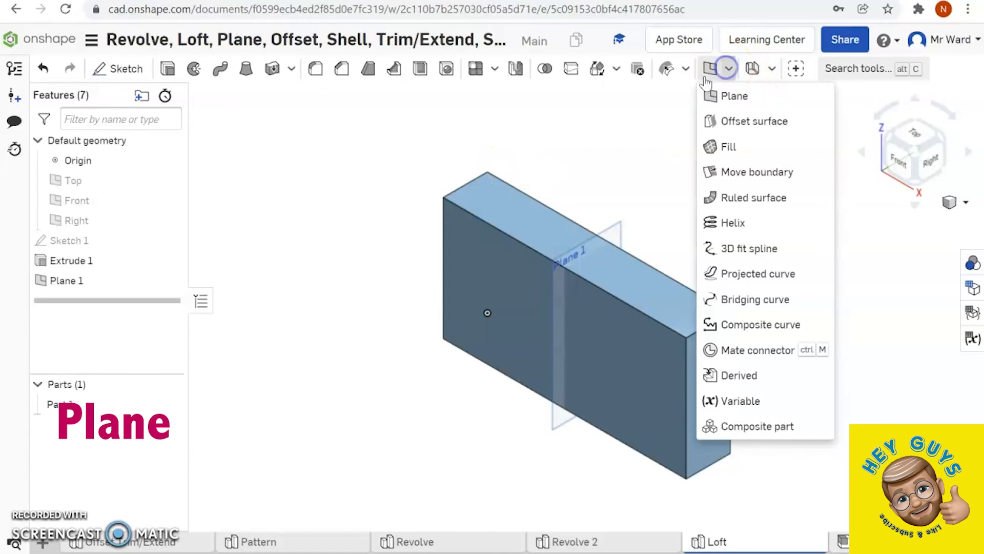
pyautogui.click(725, 95)
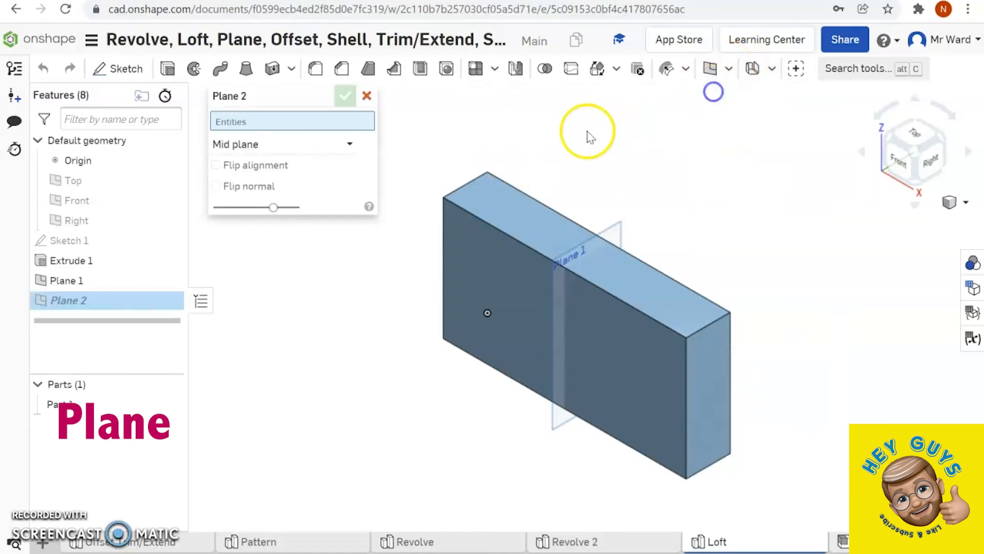
pyautogui.click(349, 147)
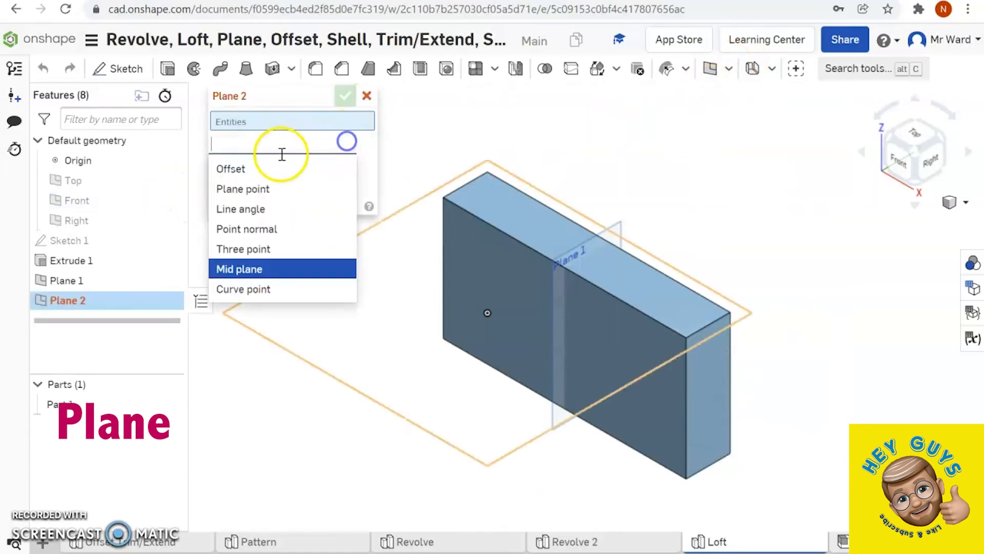
pyautogui.click(240, 209)
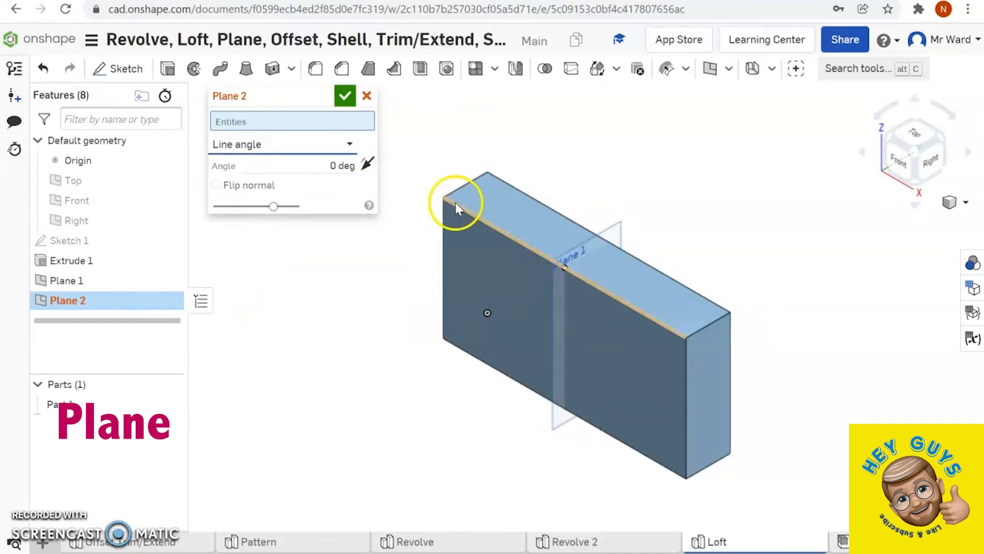
pyautogui.click(468, 212)
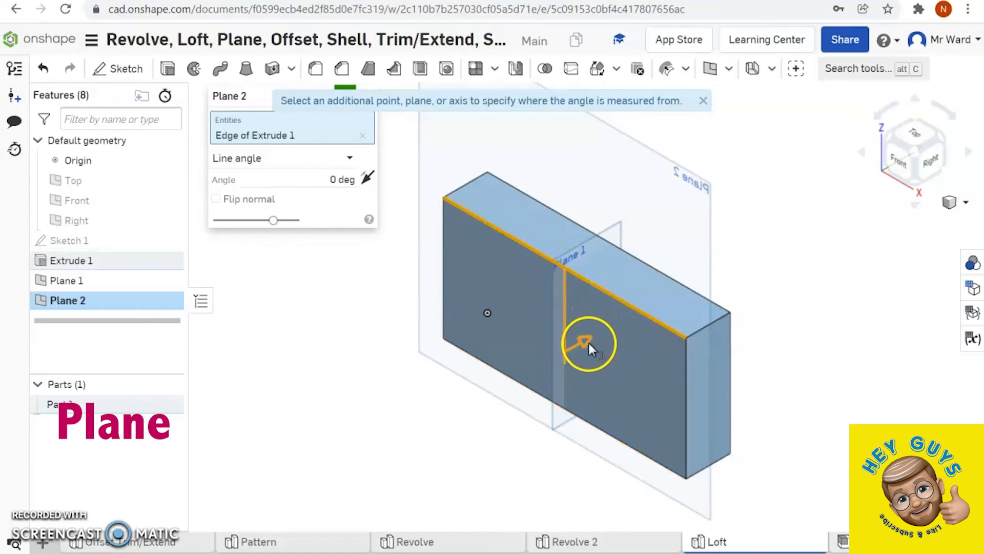
pyautogui.moveTo(586, 341); pyautogui.dragTo(489, 392)
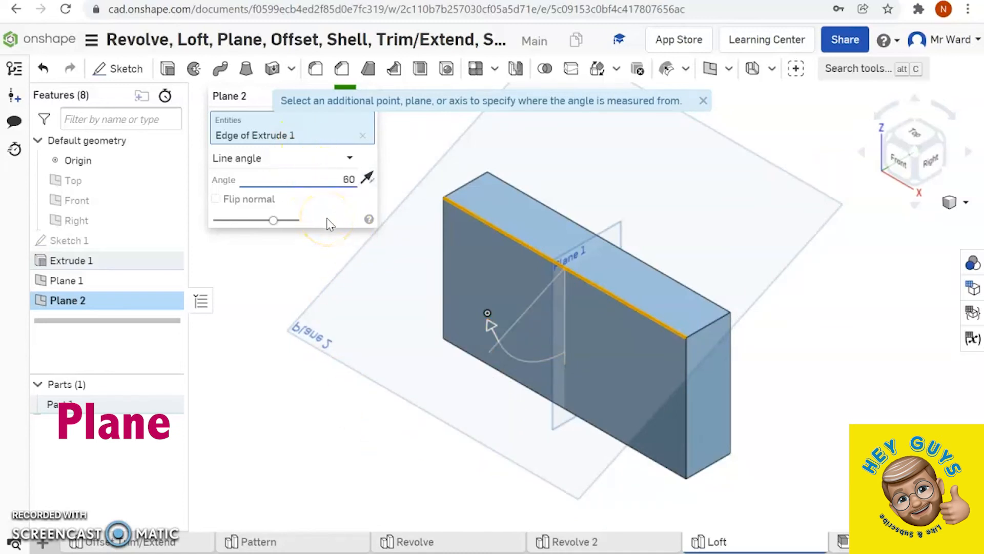
pyautogui.press('Return')
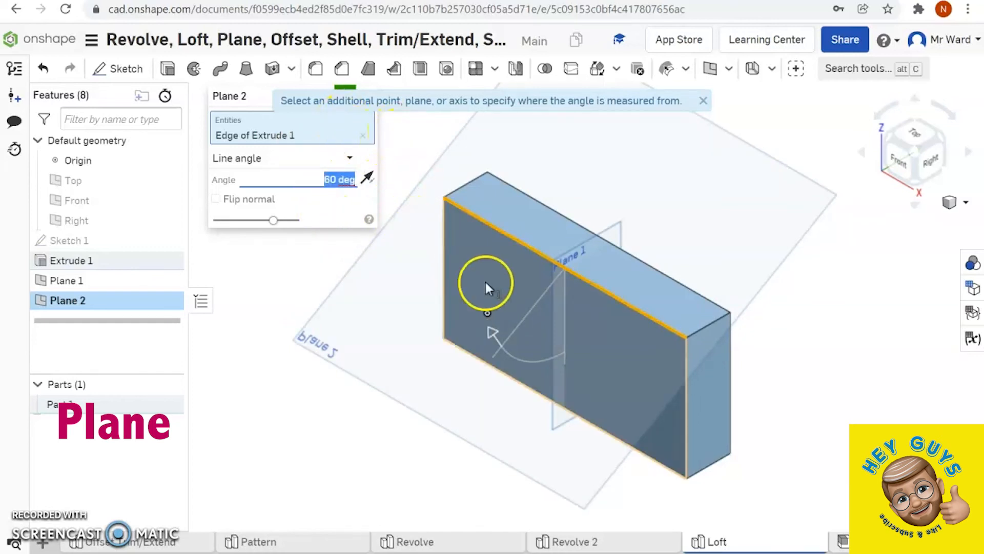
pyautogui.click(677, 443)
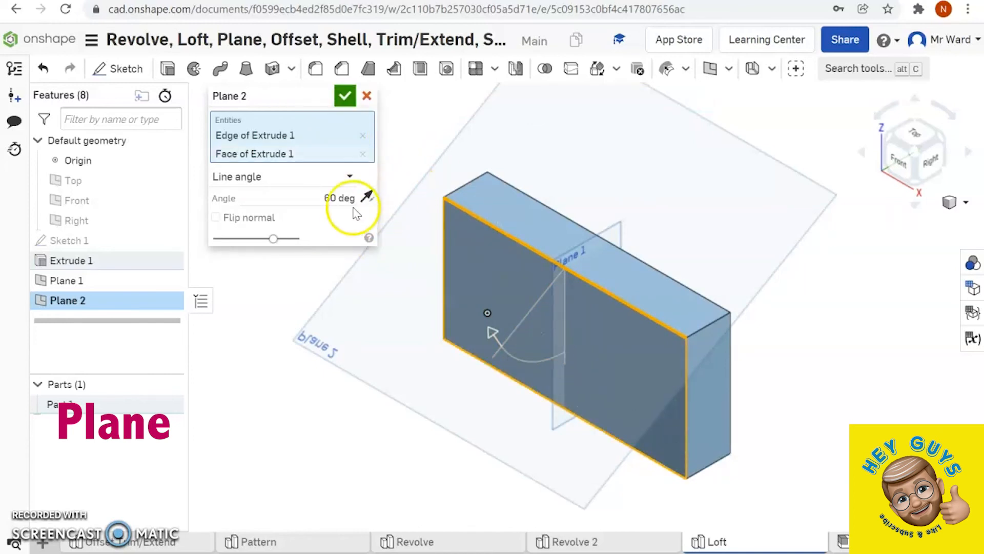
pyautogui.click(345, 98)
pyautogui.rightClick(819, 401)
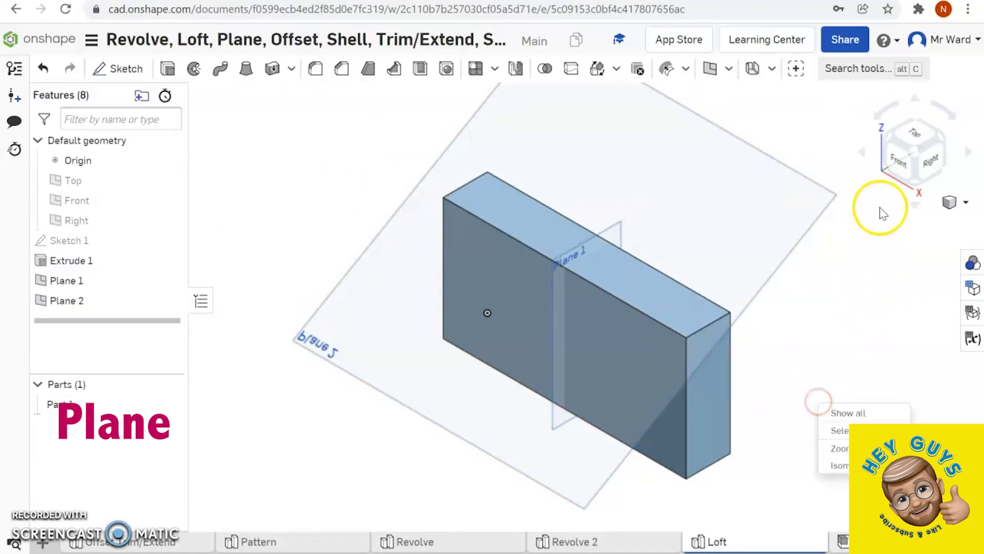
# - Create an Offset plane 71.8 mm from the angled plane, on the side away from the block
pyautogui.click(933, 161)
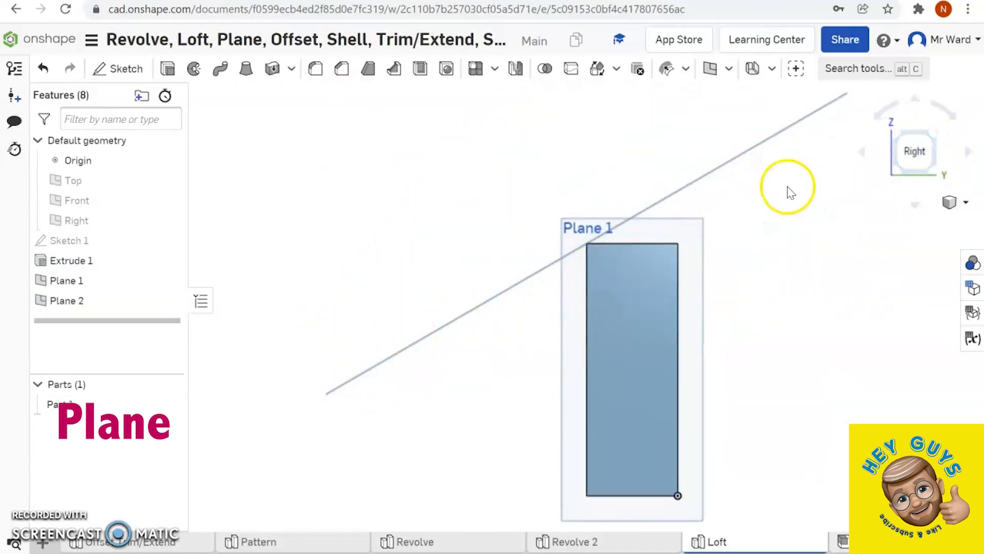
pyautogui.click(712, 69)
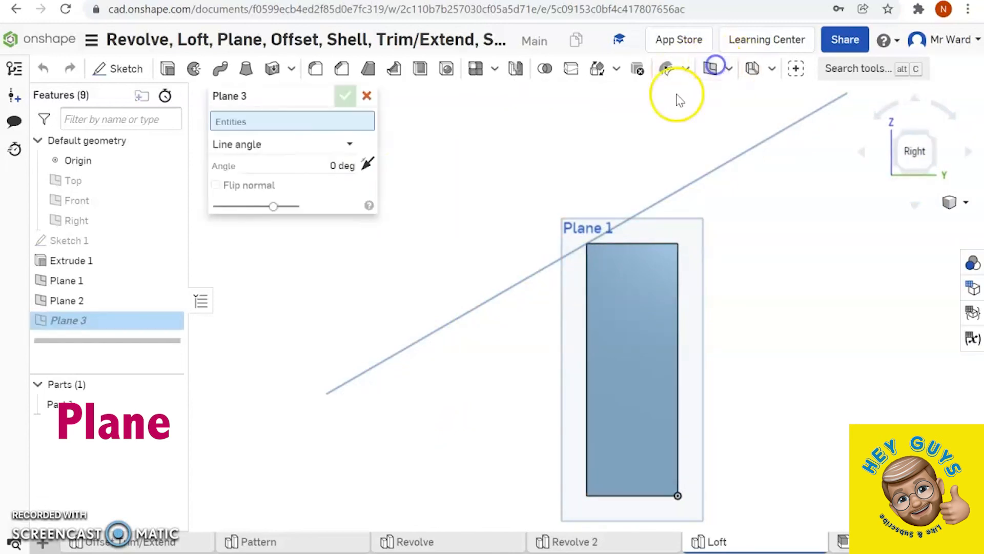
pyautogui.click(346, 143)
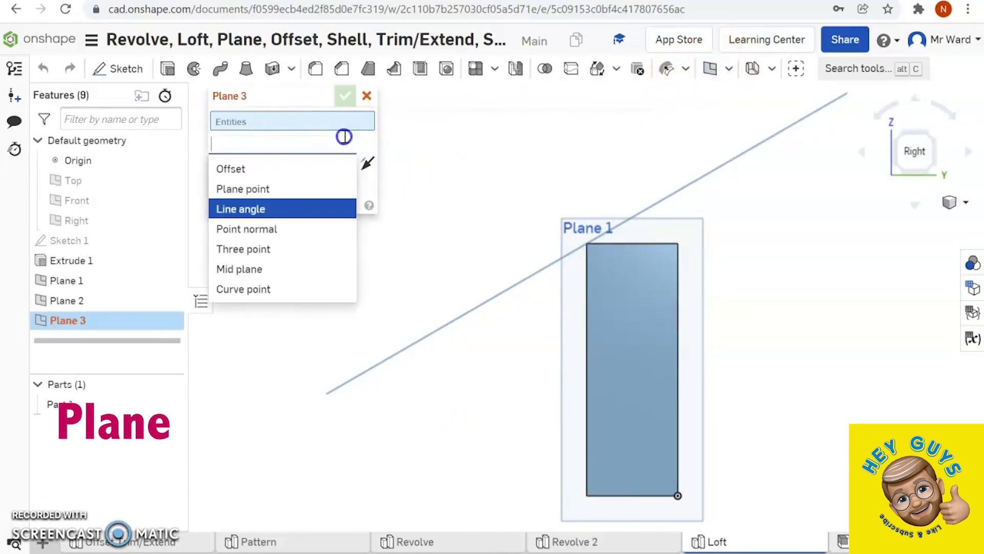
pyautogui.click(245, 166)
pyautogui.moveTo(402, 164); pyautogui.dragTo(401, 188, button='right')
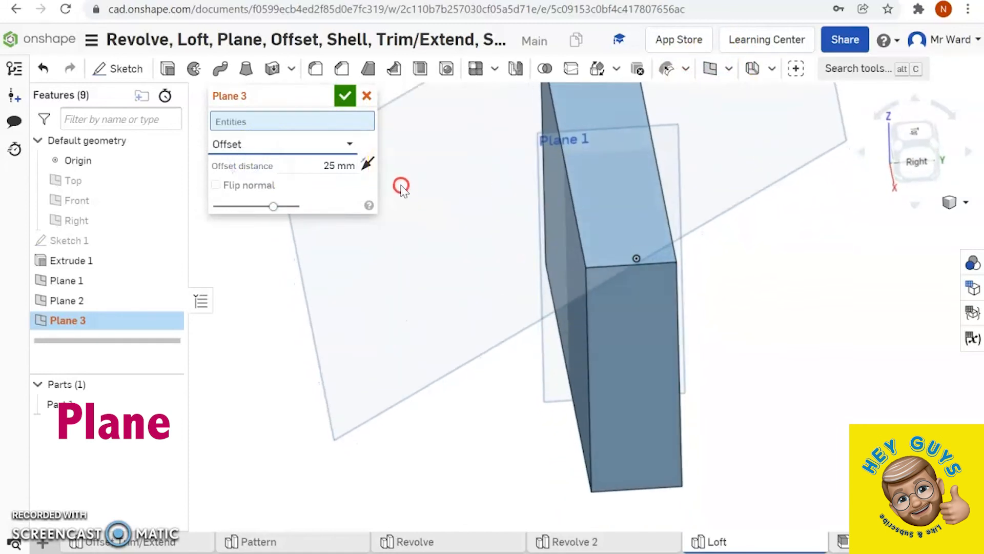
pyautogui.click(388, 280)
pyautogui.moveTo(617, 245); pyautogui.dragTo(375, 30)
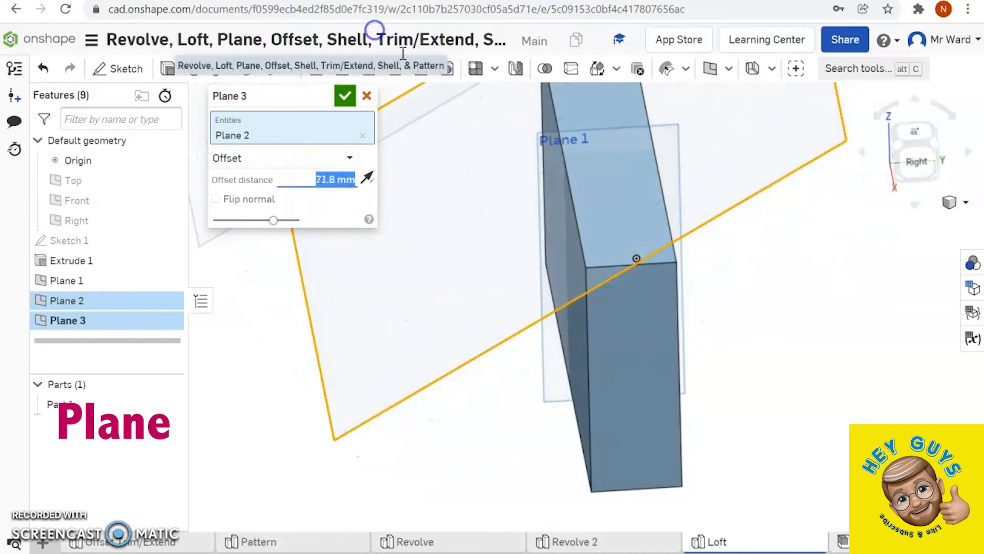
pyautogui.click(955, 201)
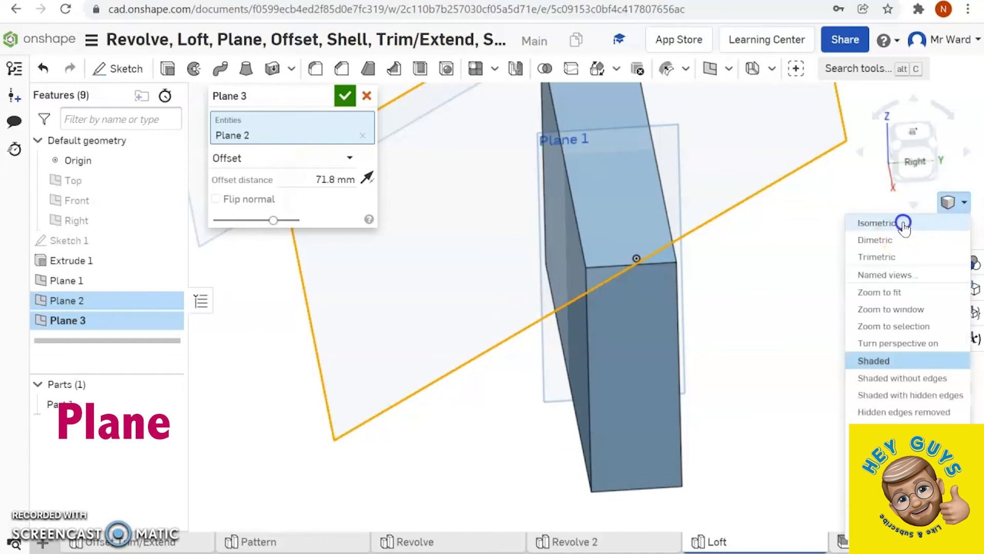
pyautogui.click(937, 231)
pyautogui.click(344, 95)
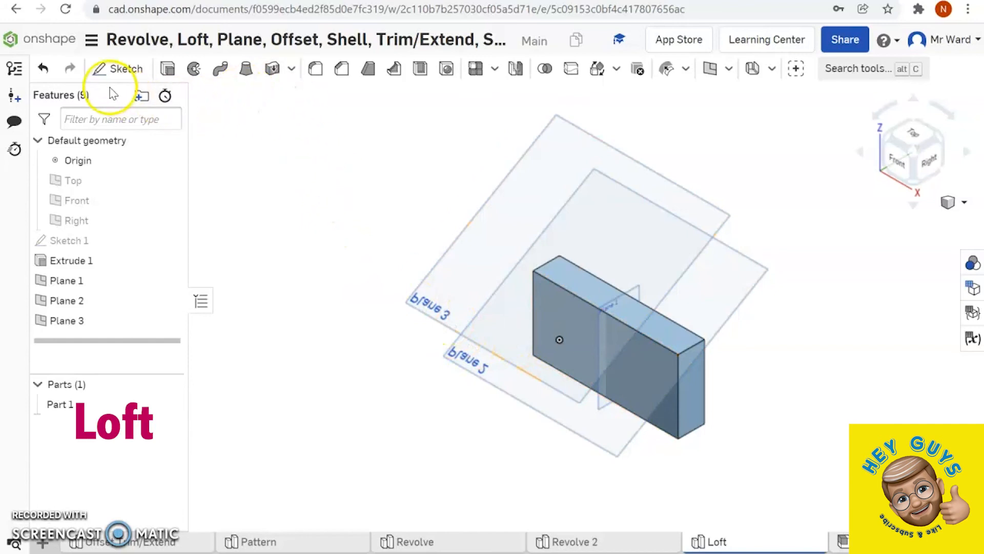
# - Sketch a circle about 96 mm in diameter on the offset angled plane (Plane 3), centred along the block's length
pyautogui.click(103, 68)
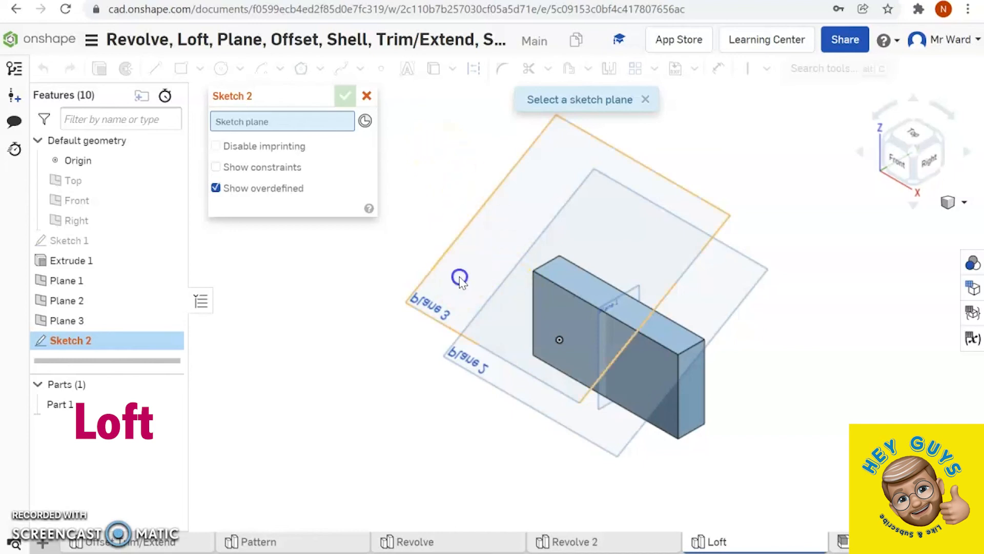
pyautogui.click(460, 279)
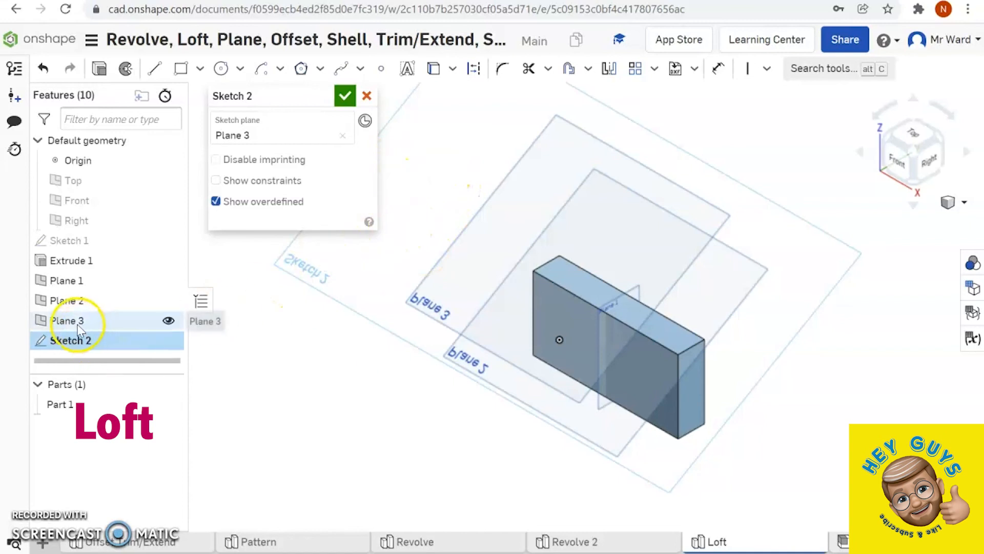
pyautogui.click(222, 70)
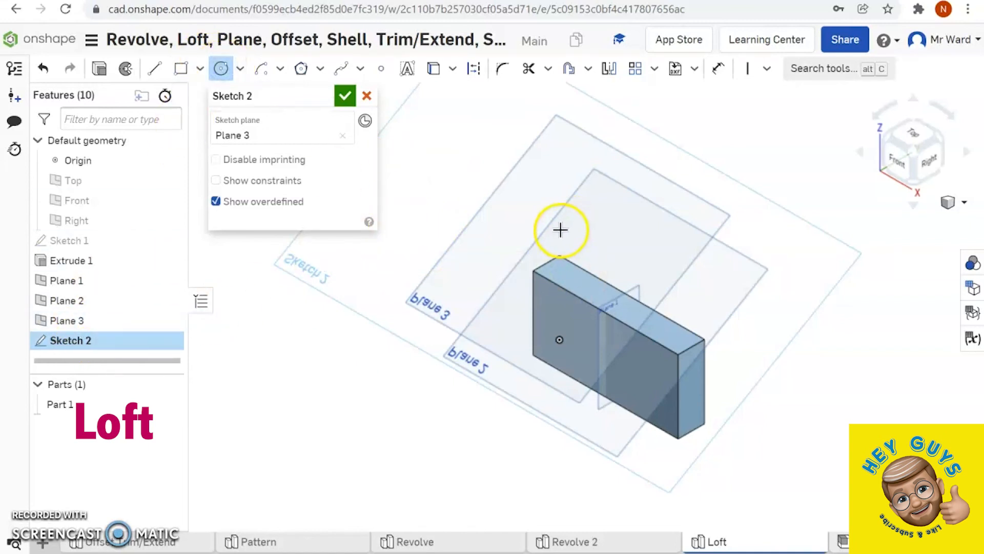
pyautogui.press('n')
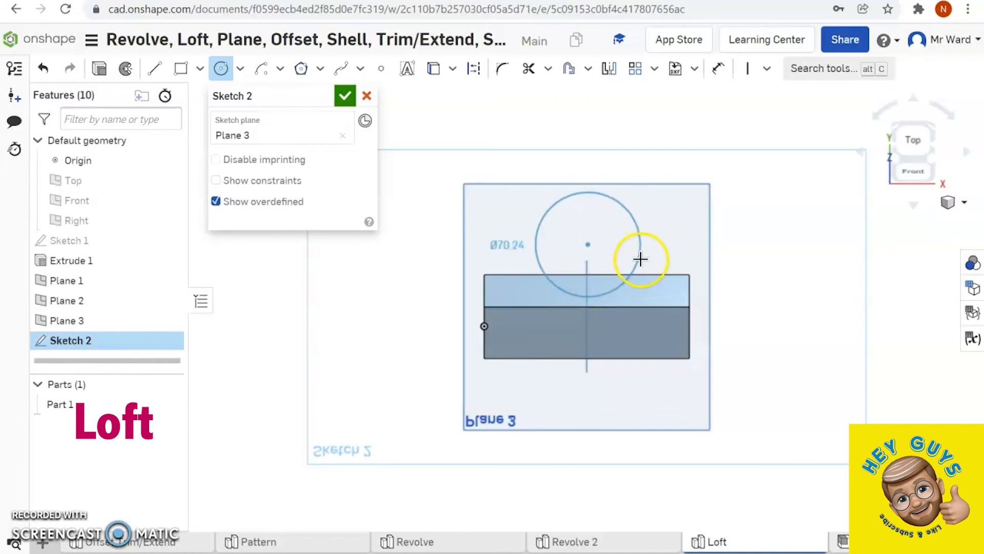
pyautogui.click(654, 268)
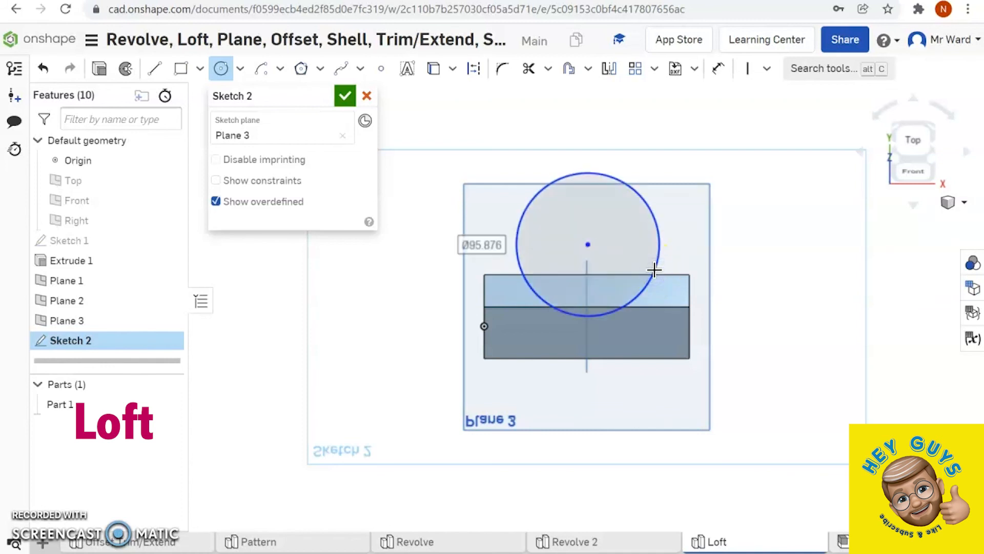
pyautogui.click(343, 96)
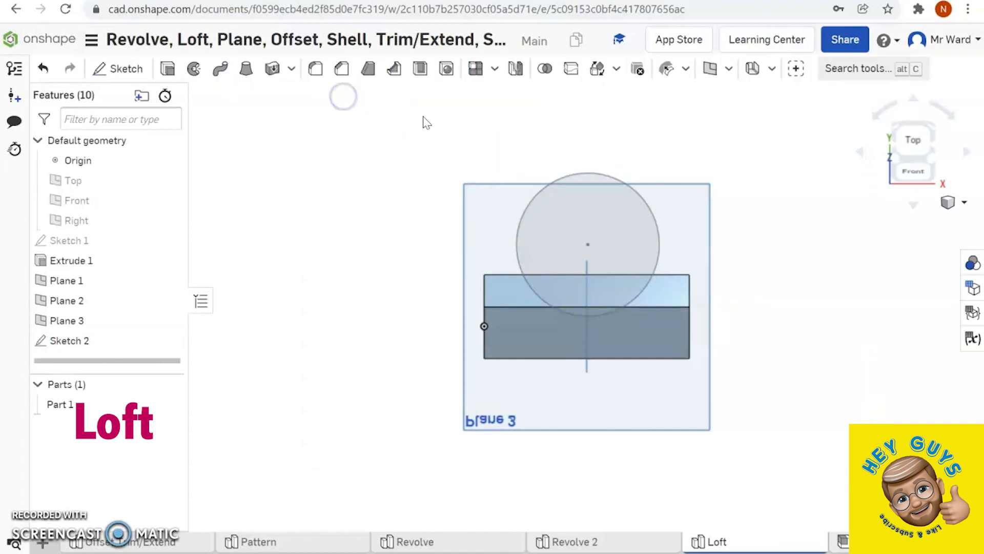
# - Loft a solid from the block's upper face to the sketched circle, added to the existing block
pyautogui.click(964, 202)
pyautogui.click(878, 221)
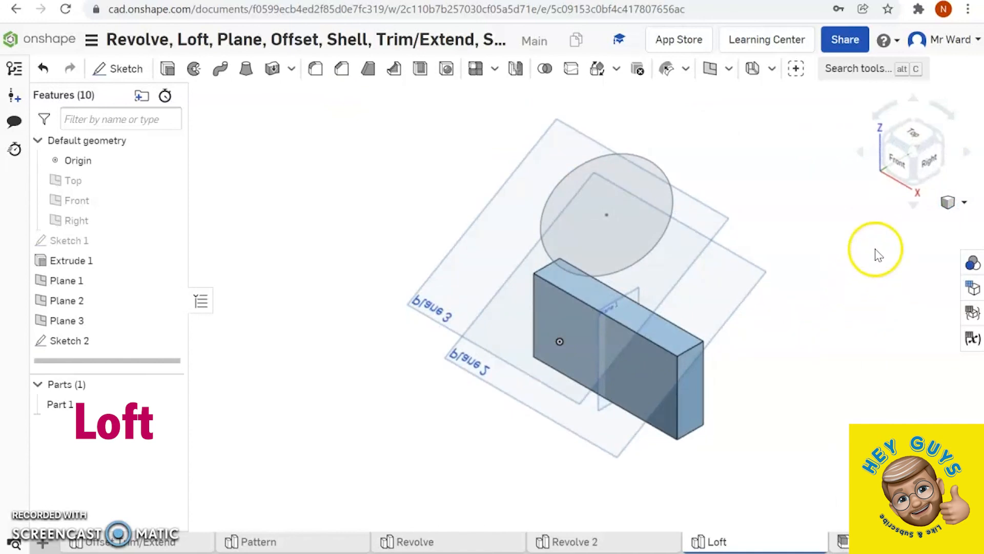
pyautogui.click(943, 138)
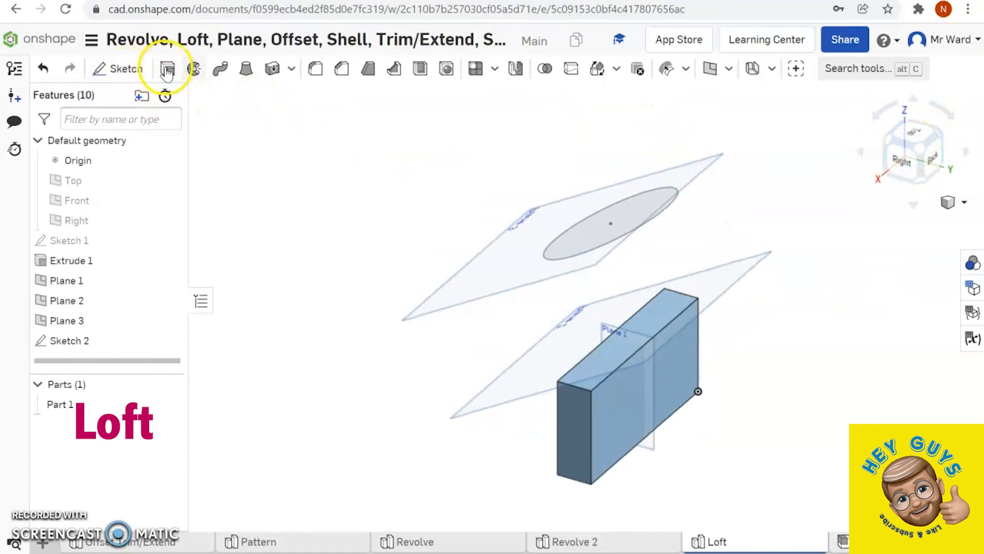
pyautogui.click(247, 70)
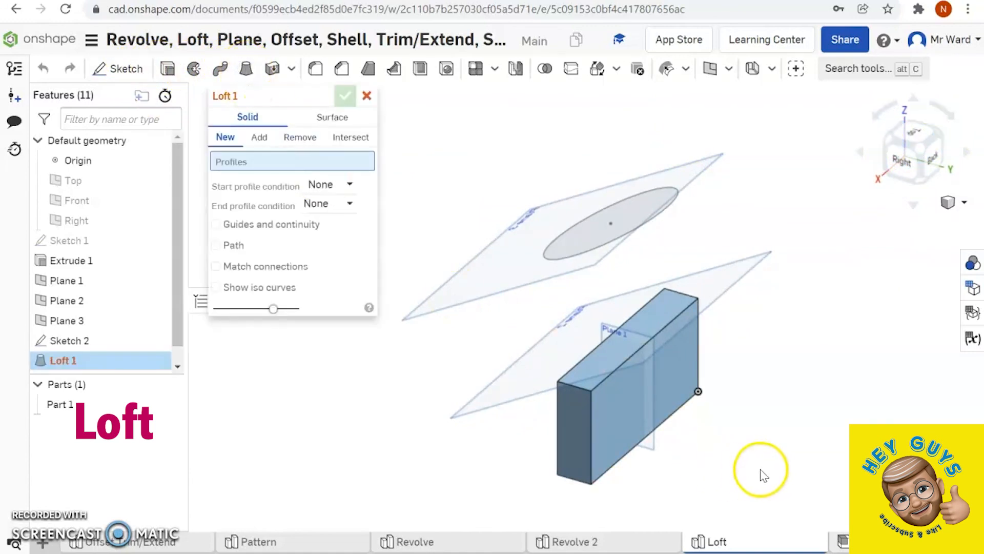
pyautogui.click(607, 367)
pyautogui.moveTo(758, 347); pyautogui.dragTo(746, 315, button='right')
pyautogui.click(616, 205)
pyautogui.click(629, 199)
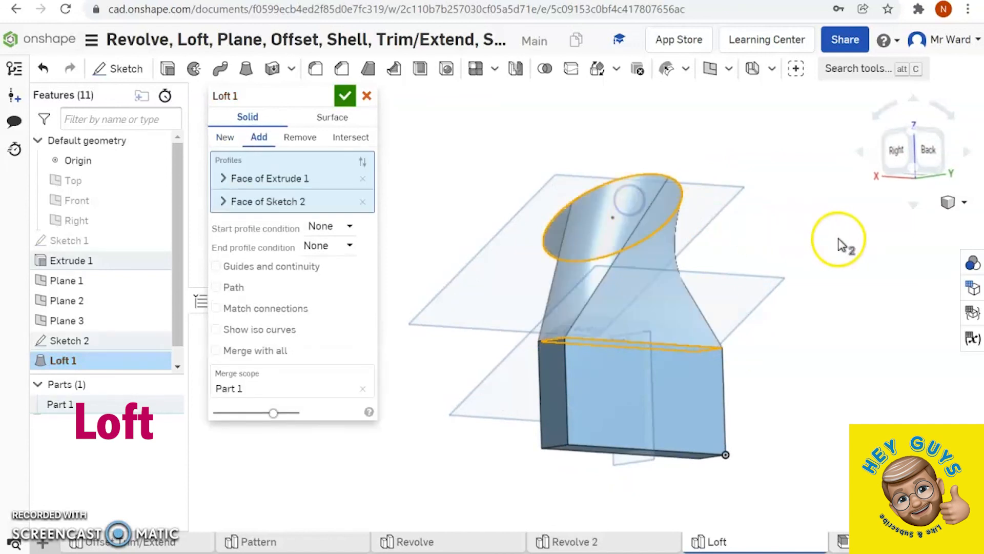
pyautogui.moveTo(878, 257); pyautogui.dragTo(852, 397, button='right')
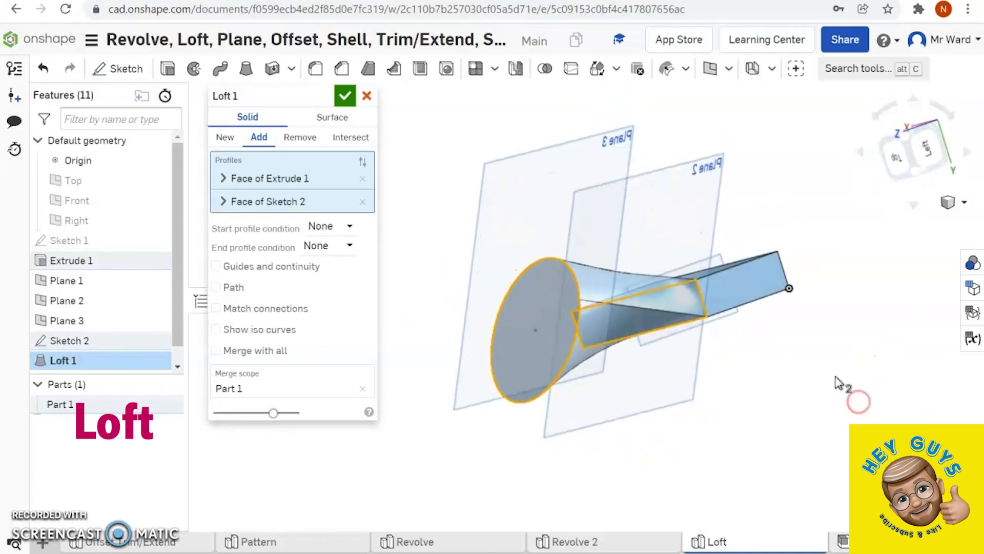
pyautogui.click(346, 96)
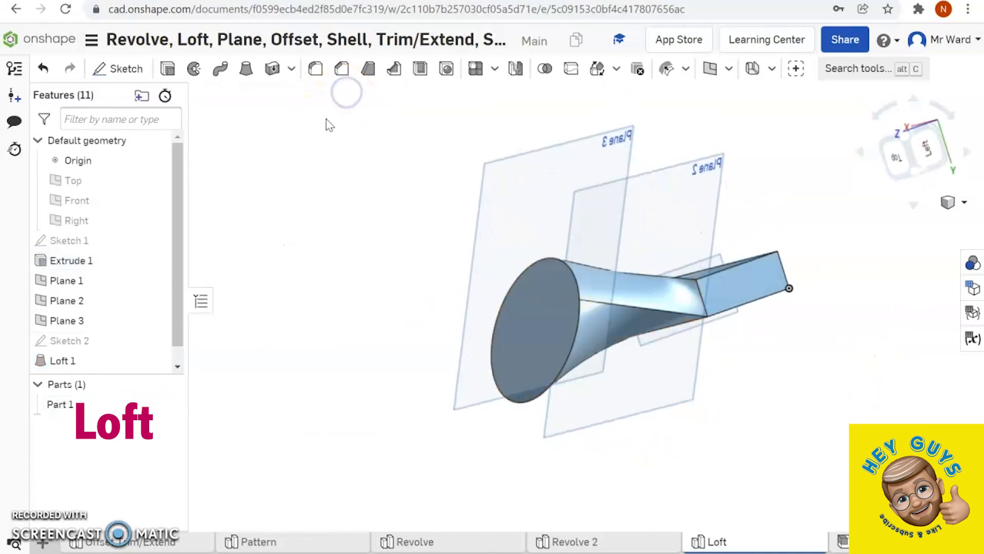
# - Hide the construction planes Plane 3, Plane 2 and Plane 1 so only the lofted part remains displayed
pyautogui.moveTo(123, 319)
pyautogui.click(155, 321)
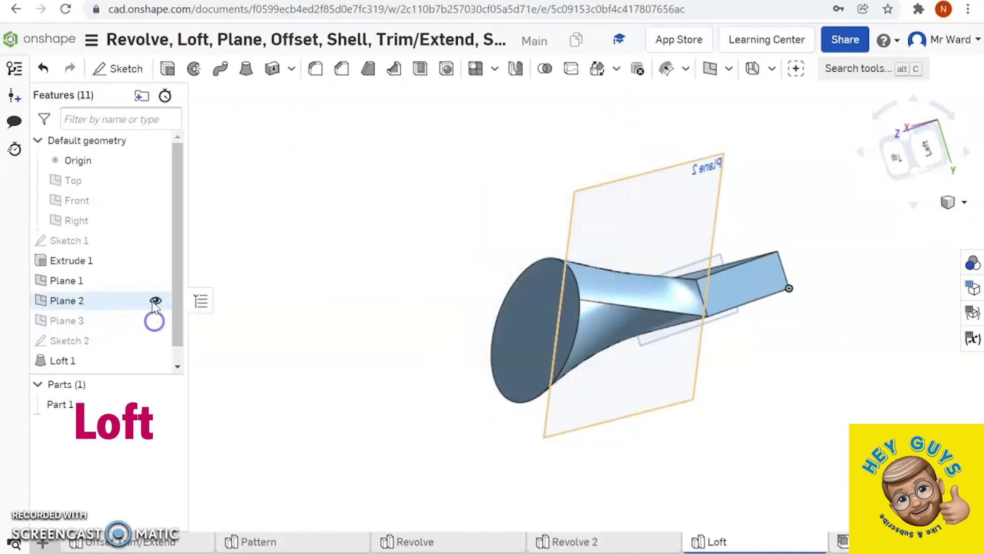
pyautogui.click(155, 301)
pyautogui.click(156, 281)
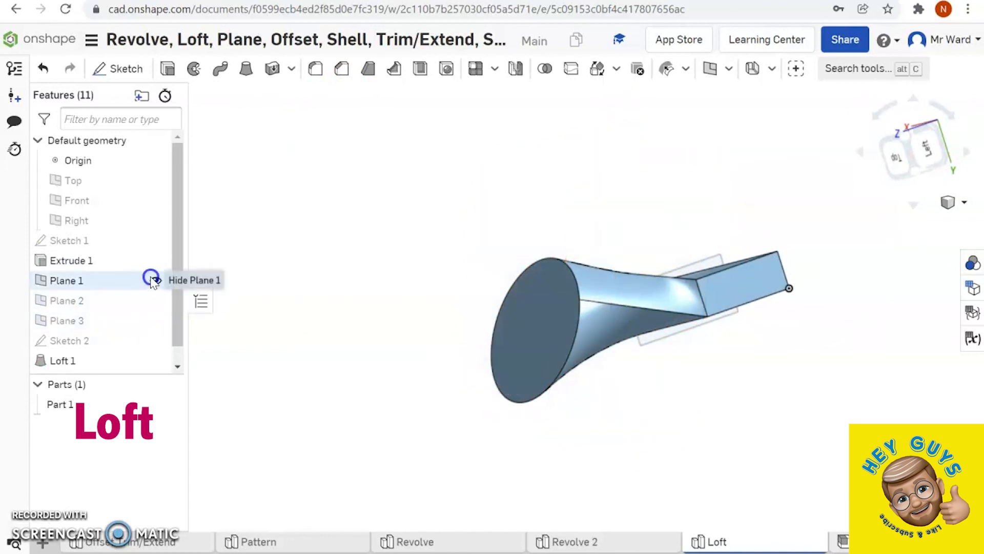
# - Set up a Shell with 3 mm thickness, removing the circular loft face and the block's rectangular end face
pyautogui.moveTo(301, 270); pyautogui.dragTo(370, 310, button='right')
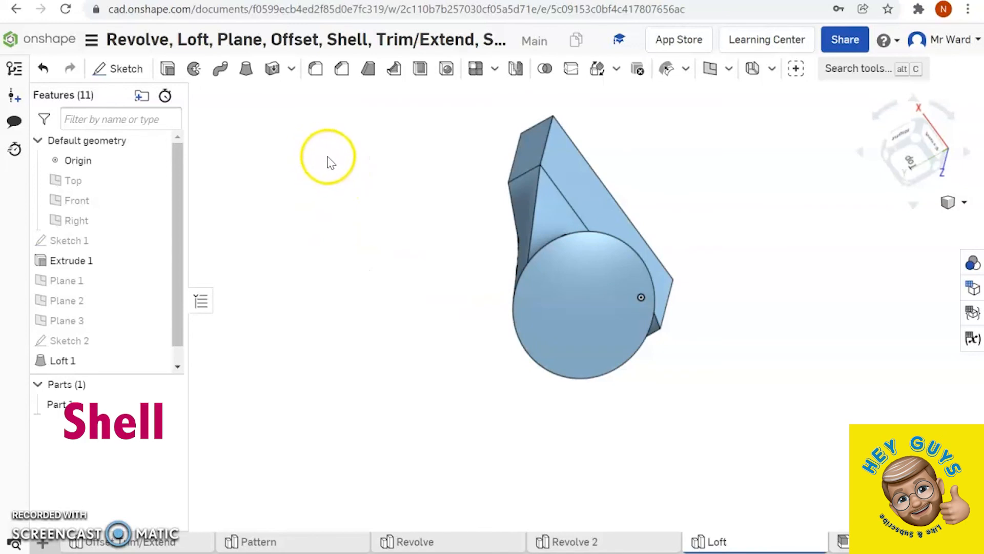
pyautogui.click(419, 70)
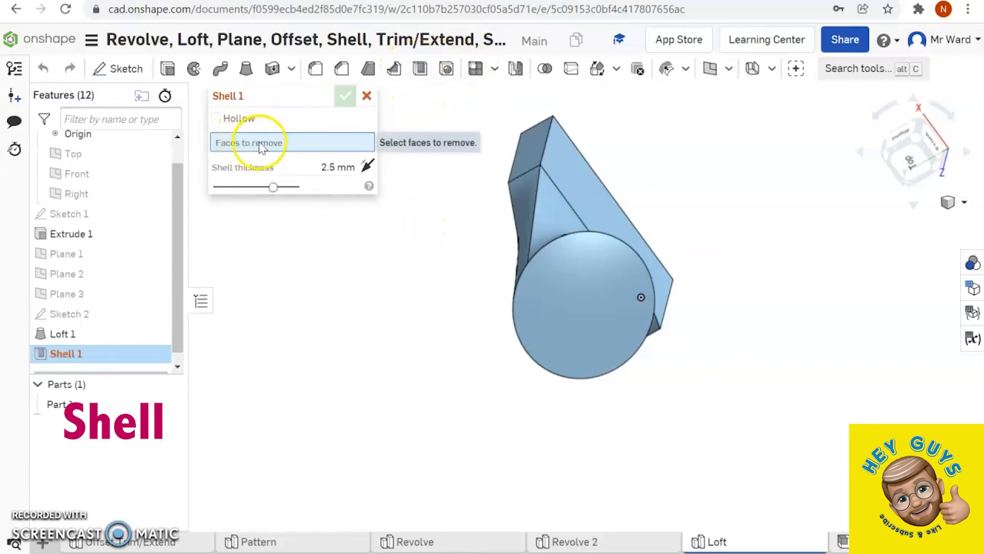
pyautogui.click(568, 309)
pyautogui.moveTo(807, 260); pyautogui.dragTo(719, 315, button='right')
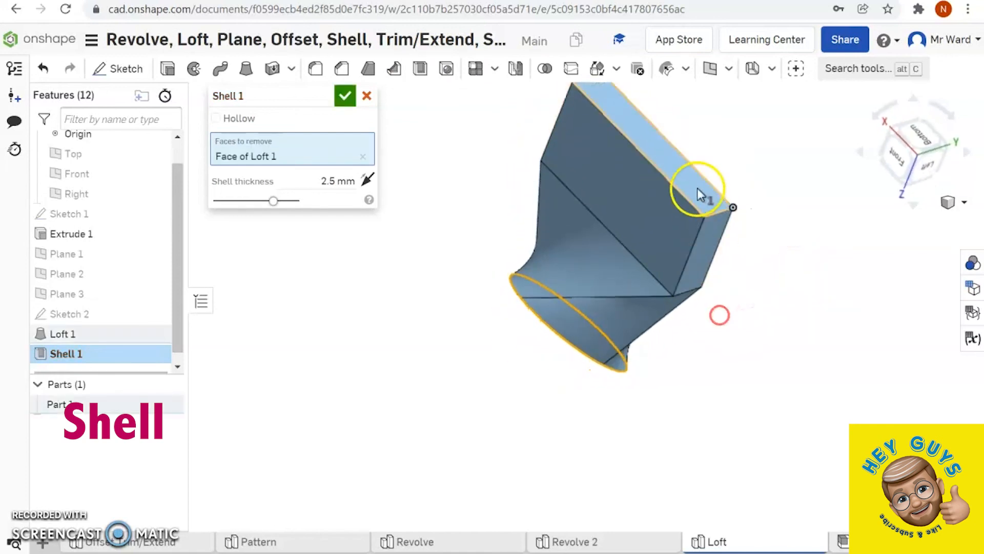
pyautogui.click(663, 149)
pyautogui.moveTo(852, 214); pyautogui.dragTo(876, 125, button='right')
pyautogui.moveTo(766, 324); pyautogui.dragTo(780, 308, button='right')
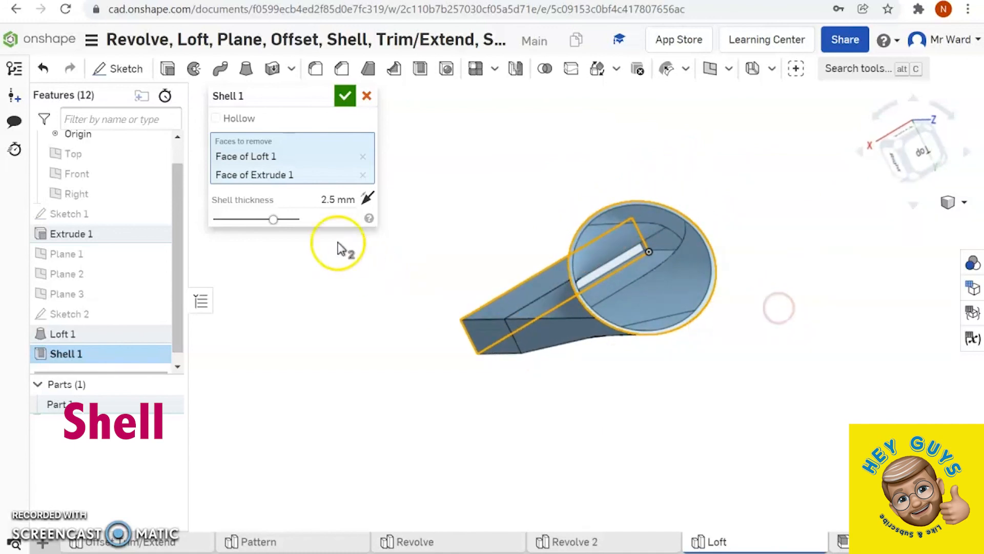
pyautogui.click(339, 199)
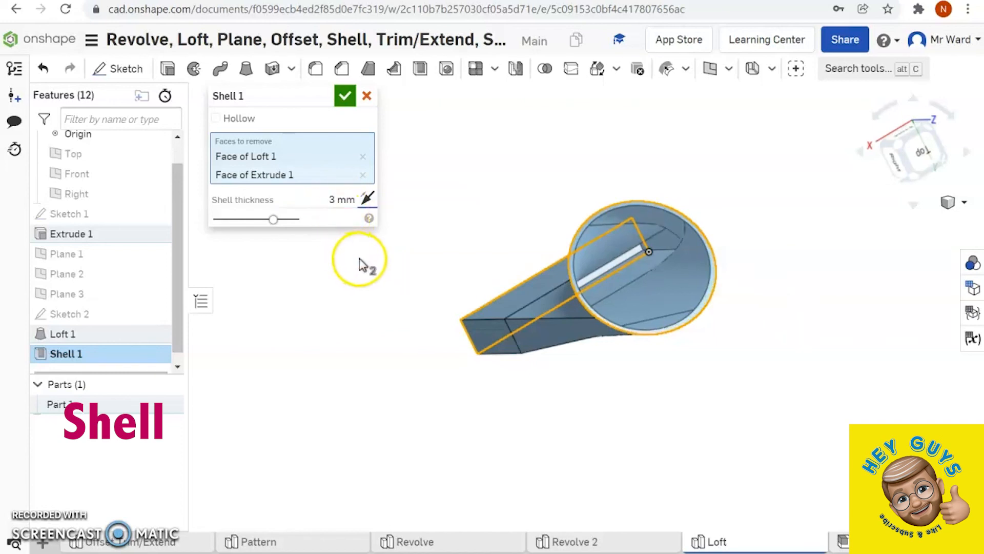
# - Take the block's rectangular end face out of the shell's faces to remove, leaving only the circular loft face open
pyautogui.click(365, 176)
pyautogui.moveTo(448, 202)
pyautogui.mouseDown(button='right')
pyautogui.moveTo(539, 175)
pyautogui.moveTo(466, 211)
pyautogui.moveTo(435, 209)
pyautogui.mouseUp(button='right')
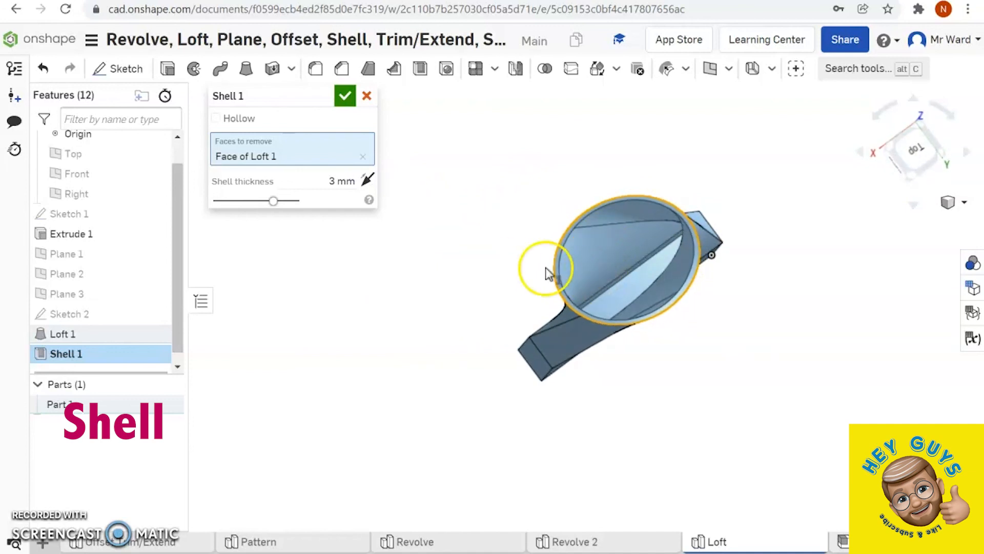
pyautogui.moveTo(390, 167); pyautogui.dragTo(500, 155, button='right')
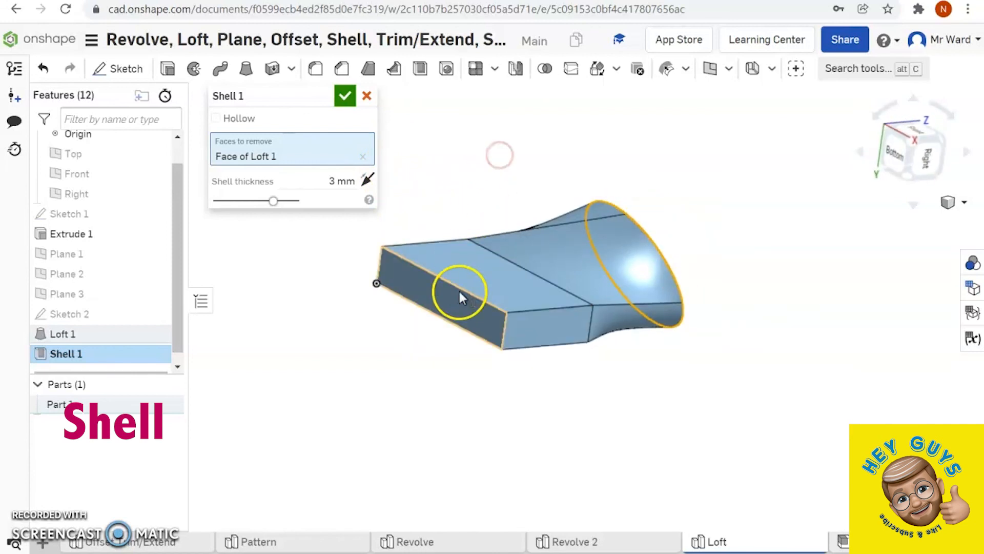
# - Make the block's rectangular end face the shell's only face to remove, in place of the circular loft face
pyautogui.click(459, 298)
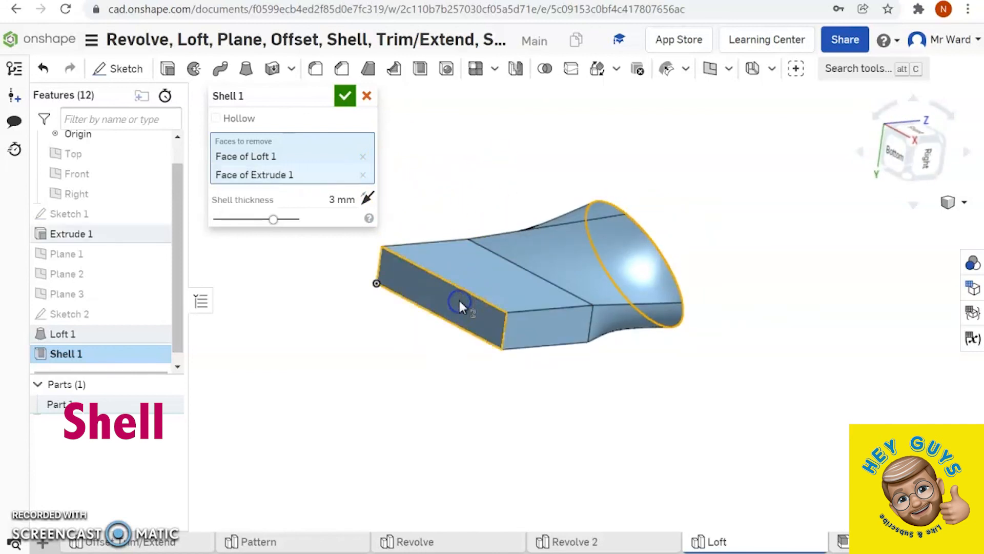
pyautogui.click(365, 159)
pyautogui.moveTo(791, 237); pyautogui.dragTo(826, 243, button='right')
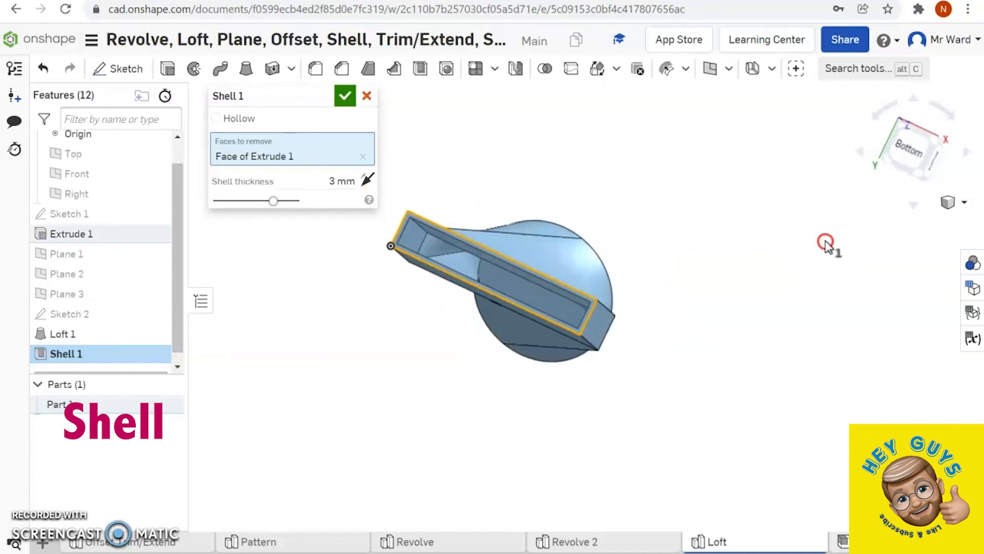